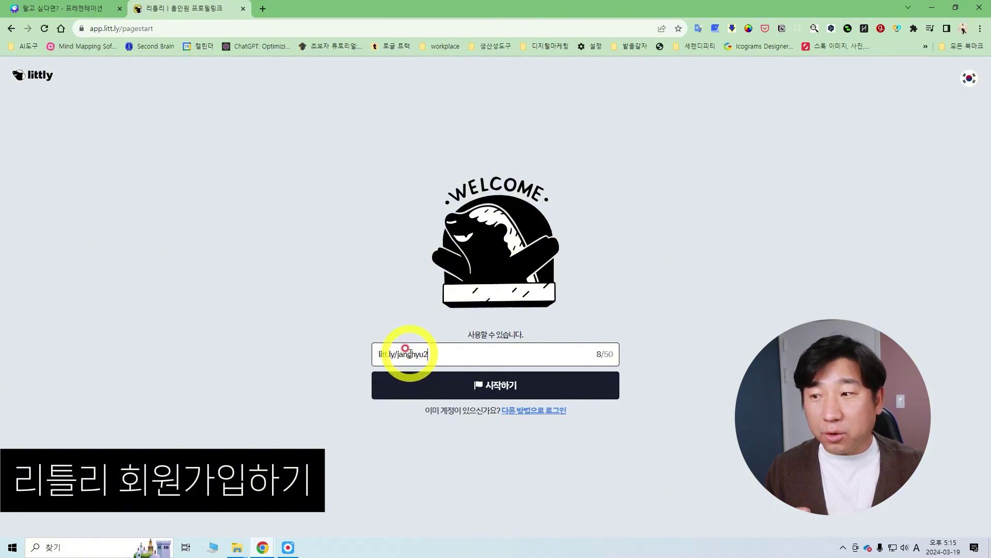
# Step: Start building the profile page with the page address already entered
pyautogui.click(494, 387)
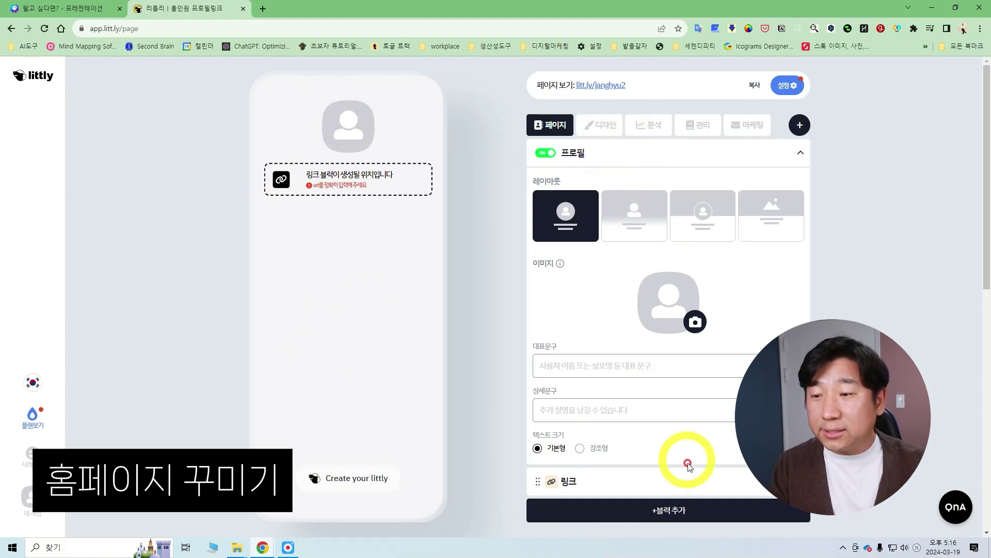
pyautogui.click(680, 523)
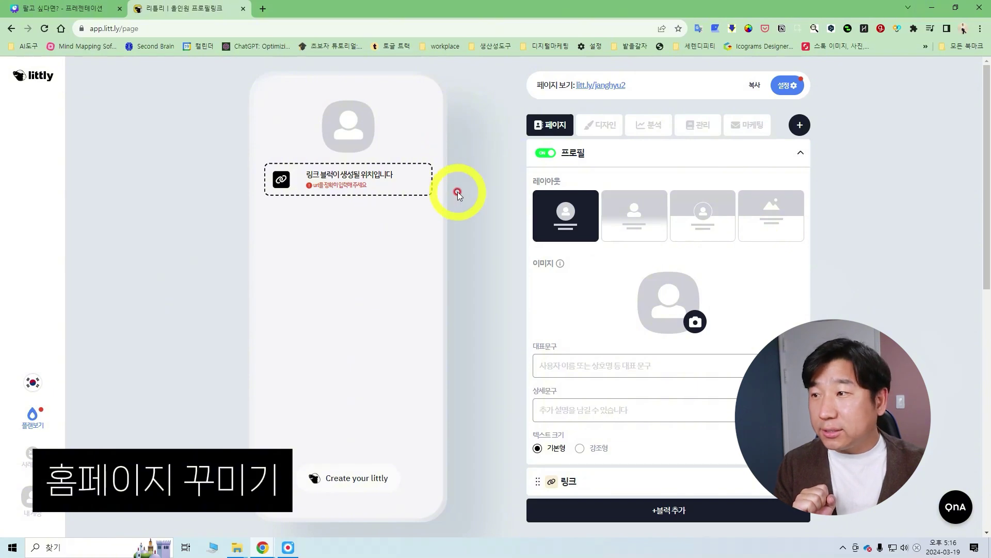
# Step: Preview the second and third profile layouts, and return to the first one
pyautogui.click(633, 227)
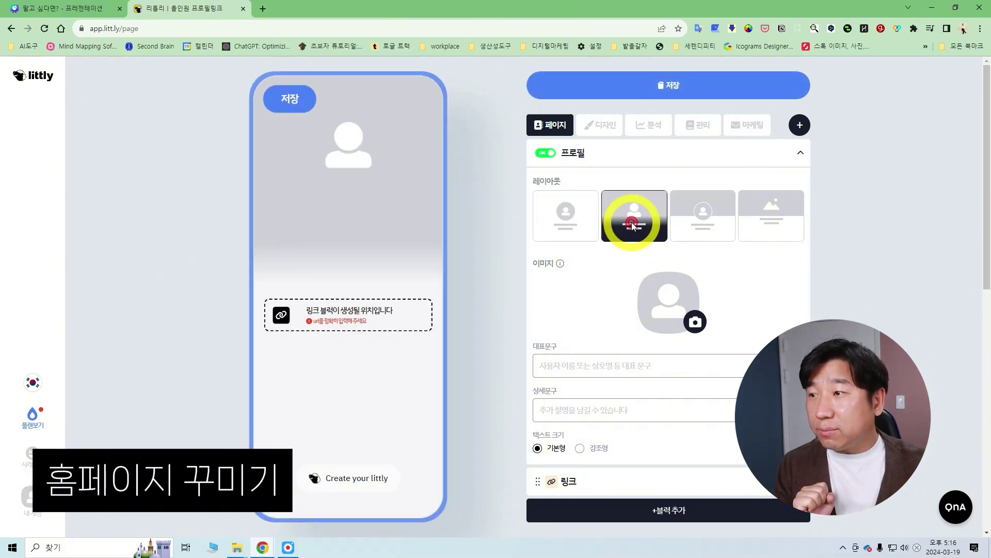
pyautogui.click(697, 227)
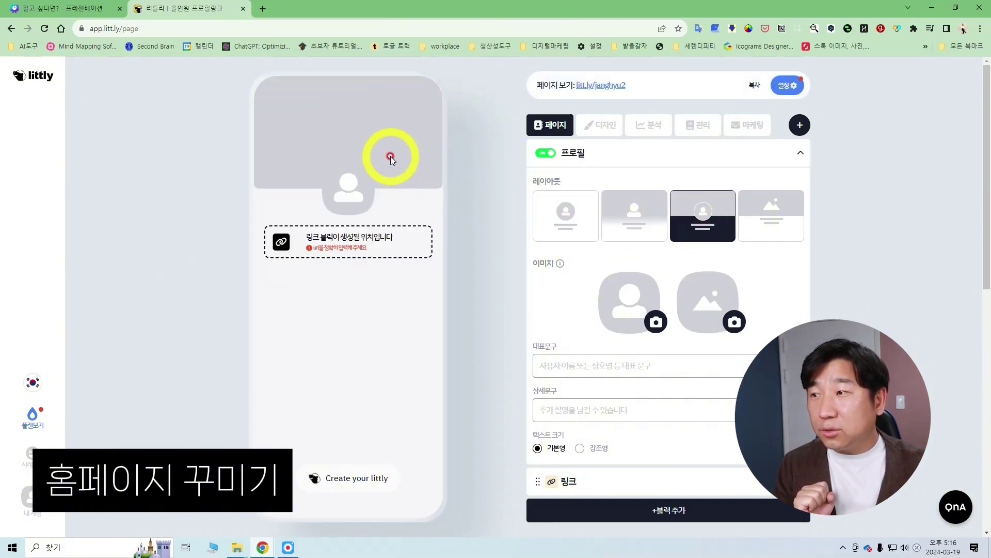
pyautogui.click(563, 209)
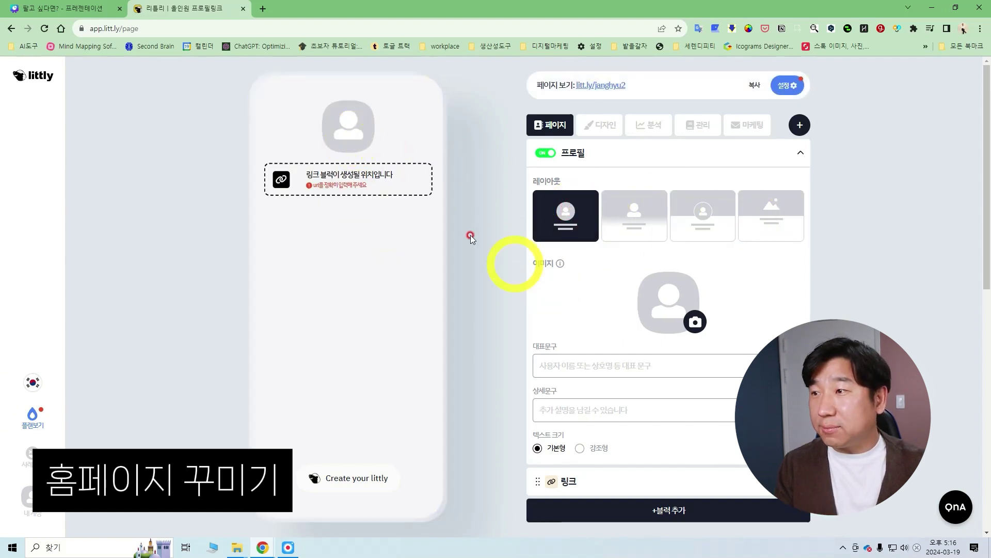
# Step: Upload the portrait KakaoTalk_20240316_092830456 as the profile image and apply the suggested crop
pyautogui.click(696, 323)
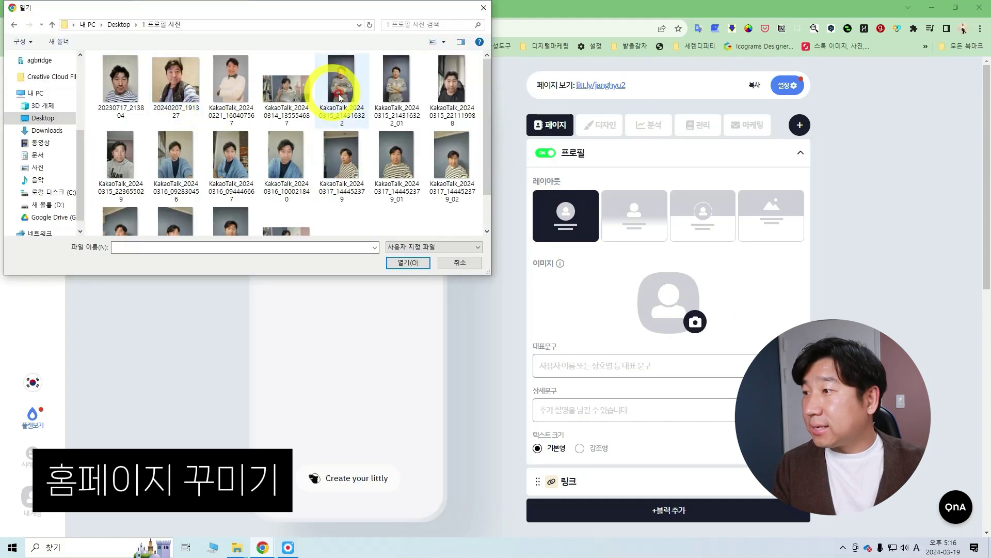
pyautogui.click(176, 165)
pyautogui.click(408, 263)
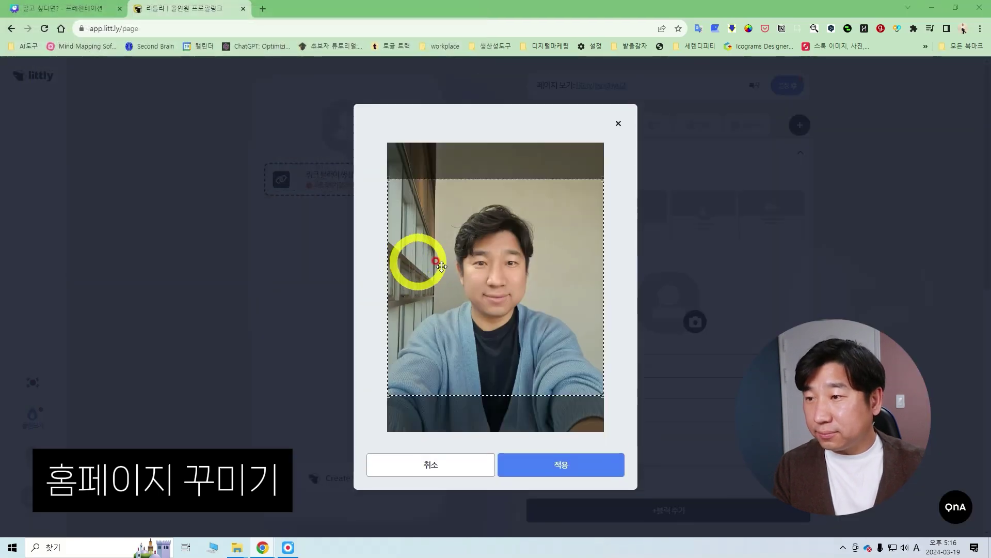
pyautogui.click(569, 469)
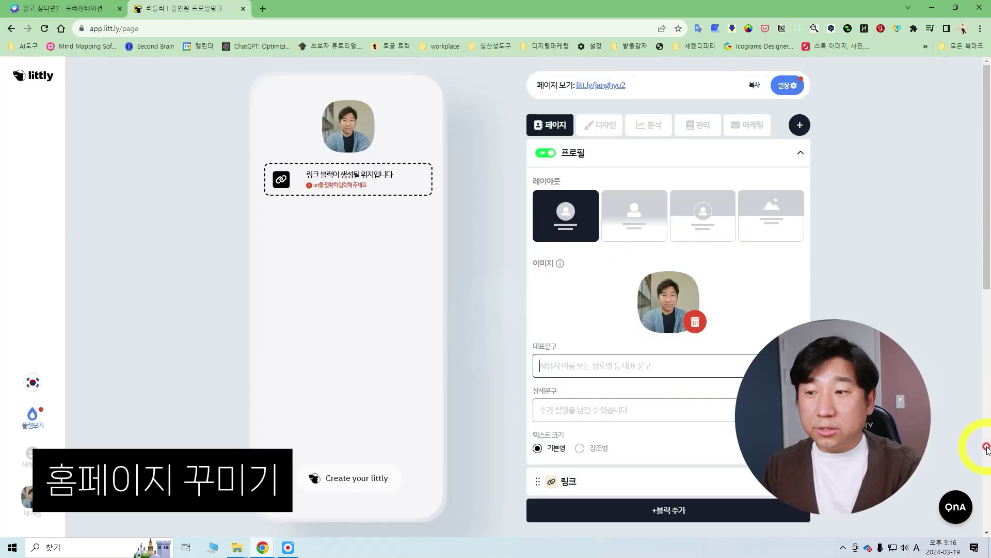
# Step: Enter 디지털코치 followed by the owner's name as the profile headline, and 디지털생활제안 유튜버 as the detailed text
pyautogui.press('Hangul')
pyautogui.write('디지털코치 유장휴')
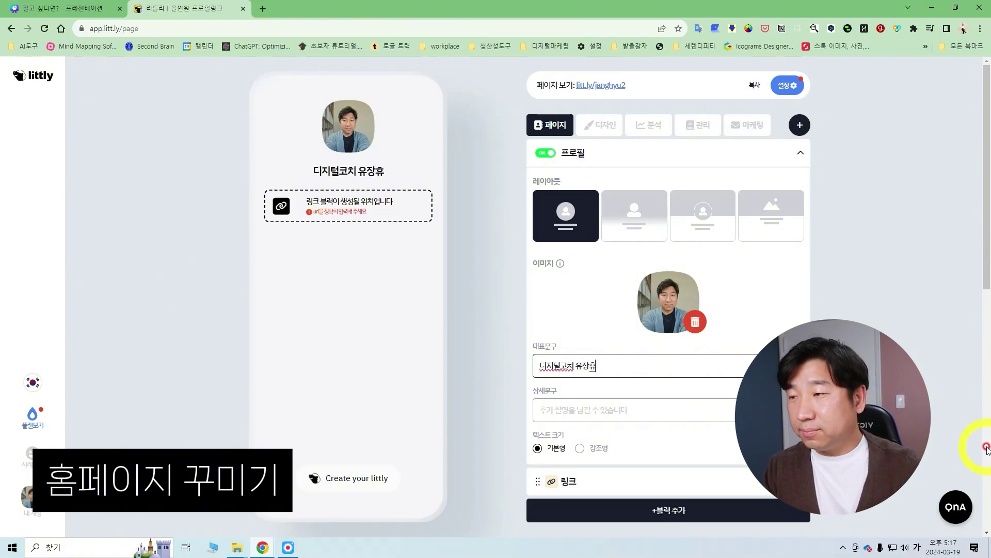
pyautogui.click(631, 410)
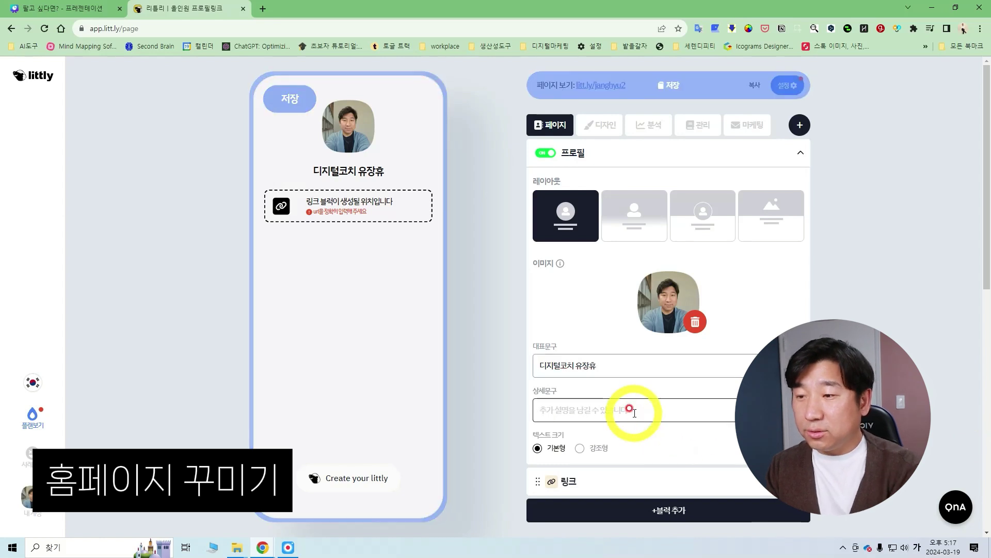
pyautogui.write('디지터')
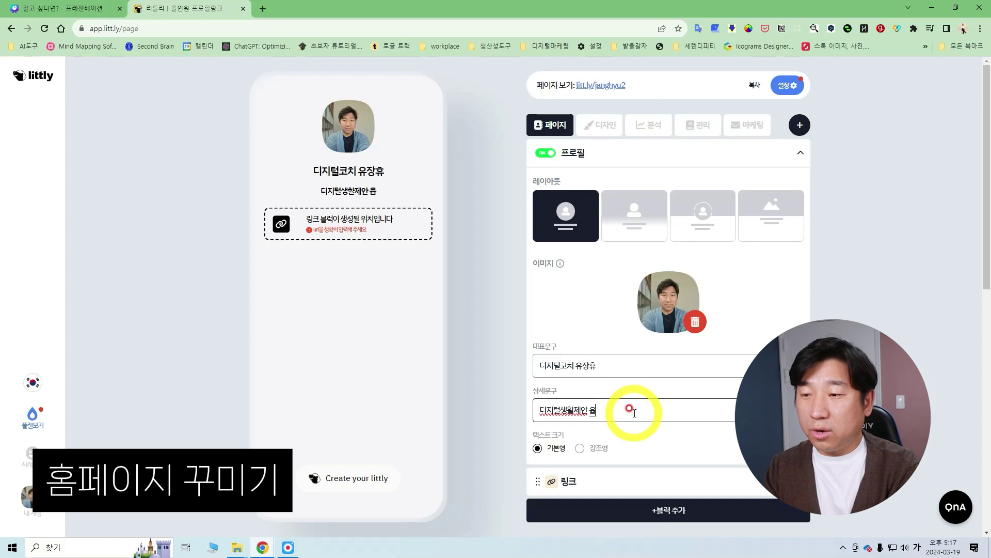
pyautogui.write('생활제안 유튜버')
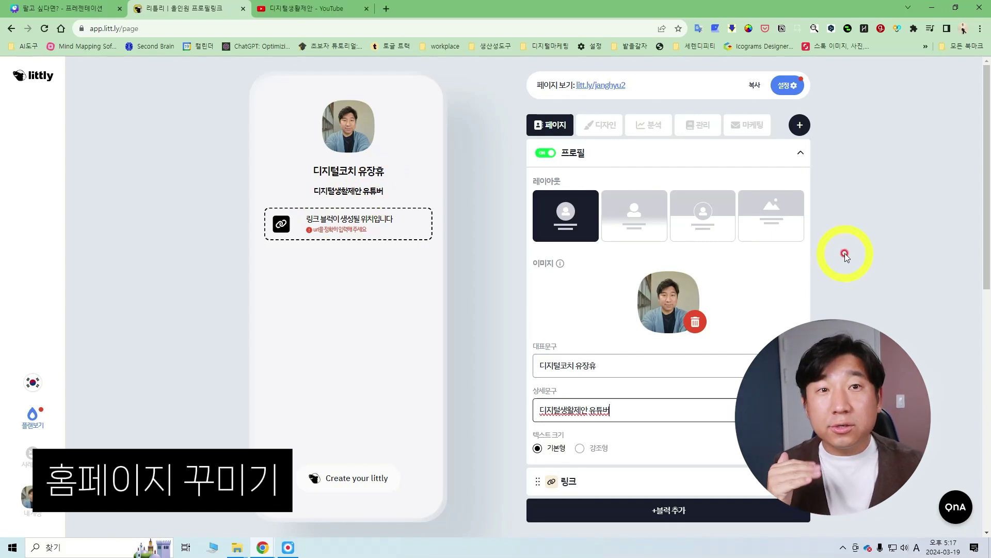
# Step: Add a link block and set its URL to the address of the 디지털생활제안 YouTube channel
pyautogui.click(677, 514)
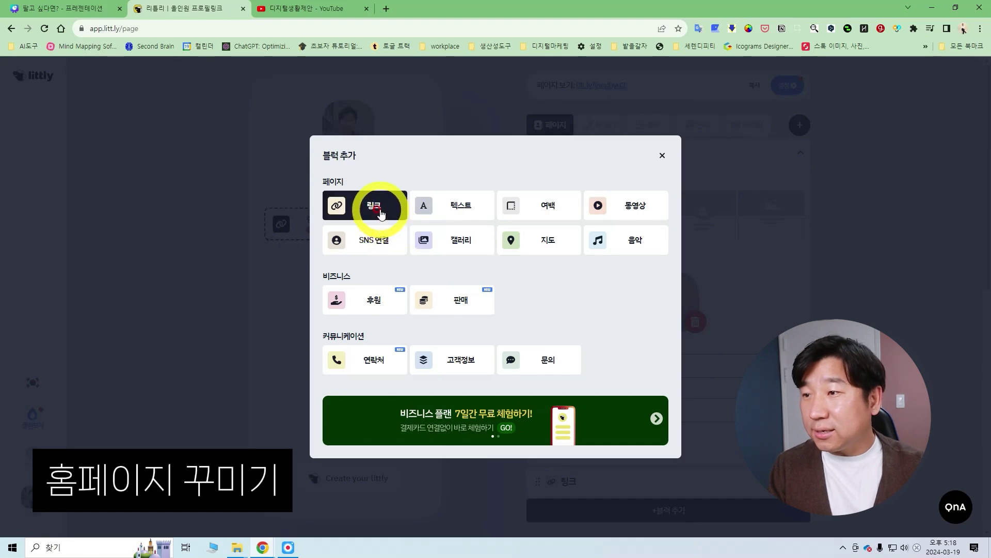
pyautogui.click(380, 213)
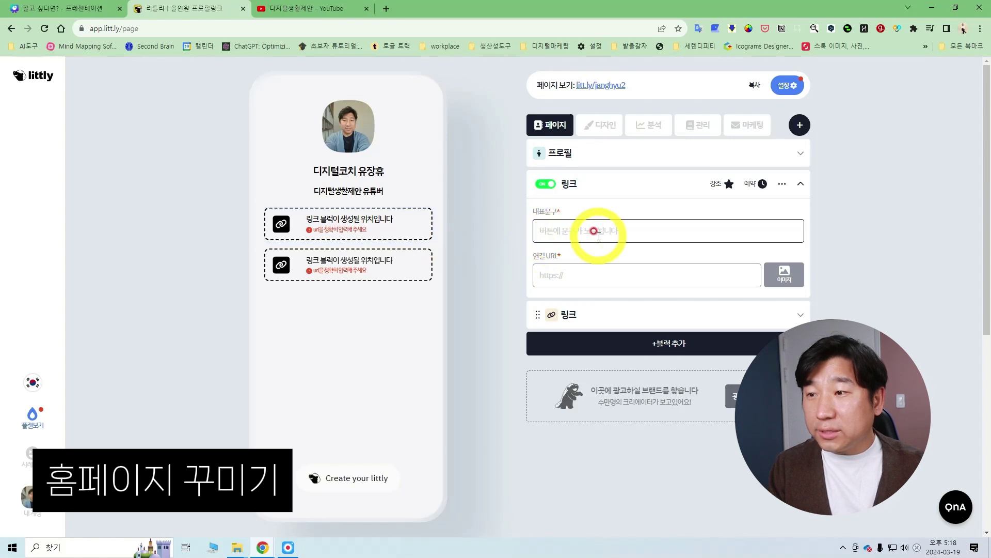
pyautogui.click(309, 10)
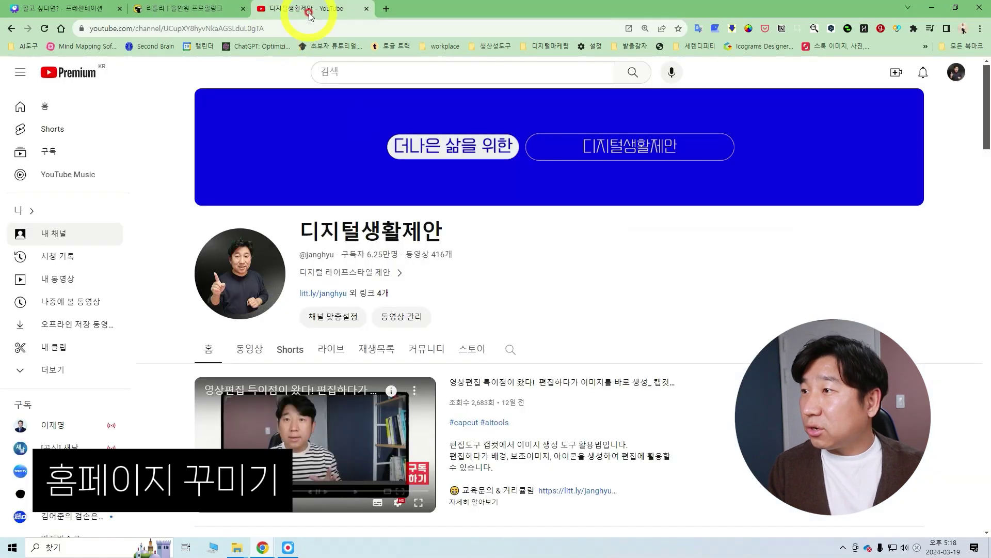
pyautogui.click(155, 9)
pyautogui.click(625, 277)
pyautogui.write('https://www.youtube.com/channel/UCupXY8hyvNkaAGSLduL0gTA')
# Step: Title the YouTube link block 디지털생활제안 유튜브
pyautogui.click(571, 235)
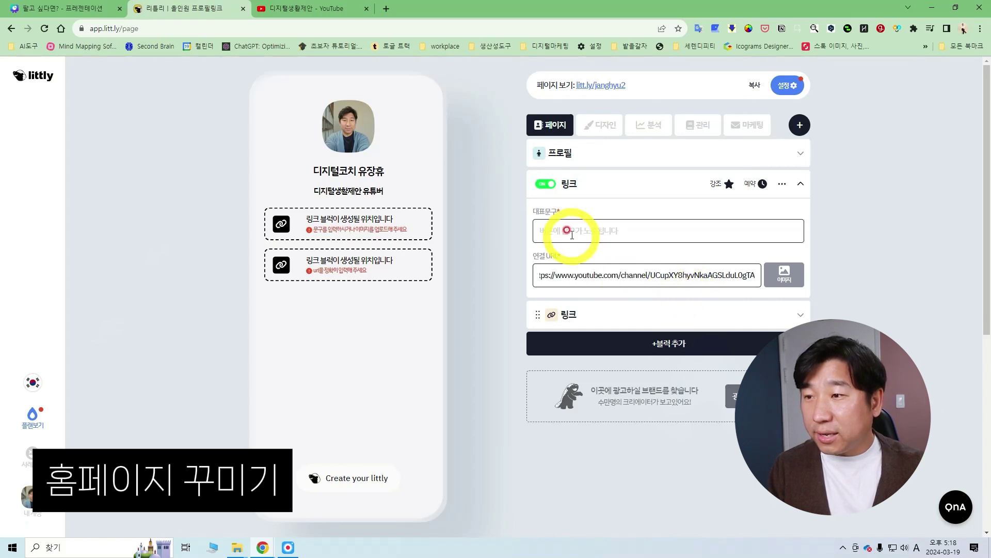
pyautogui.click(613, 240)
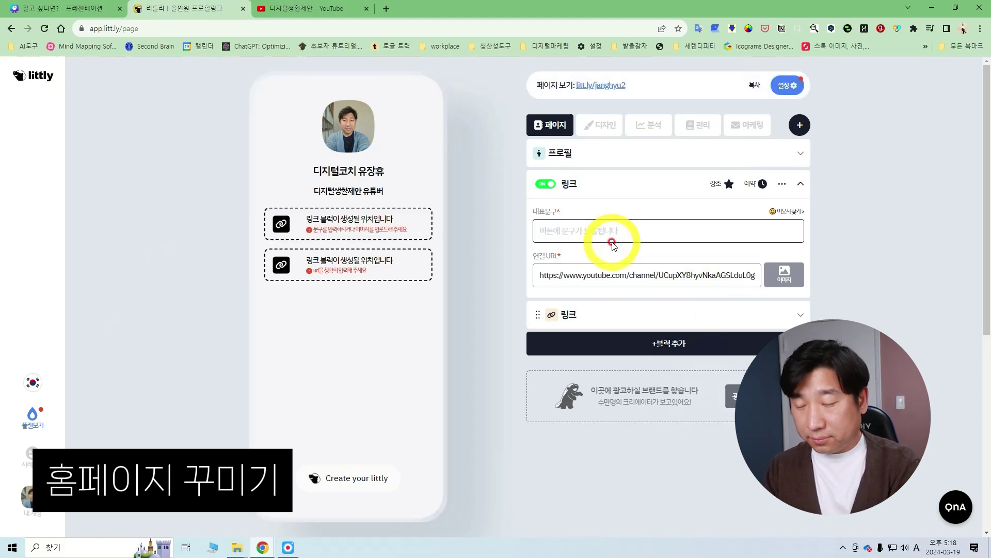
pyautogui.write('디짙')
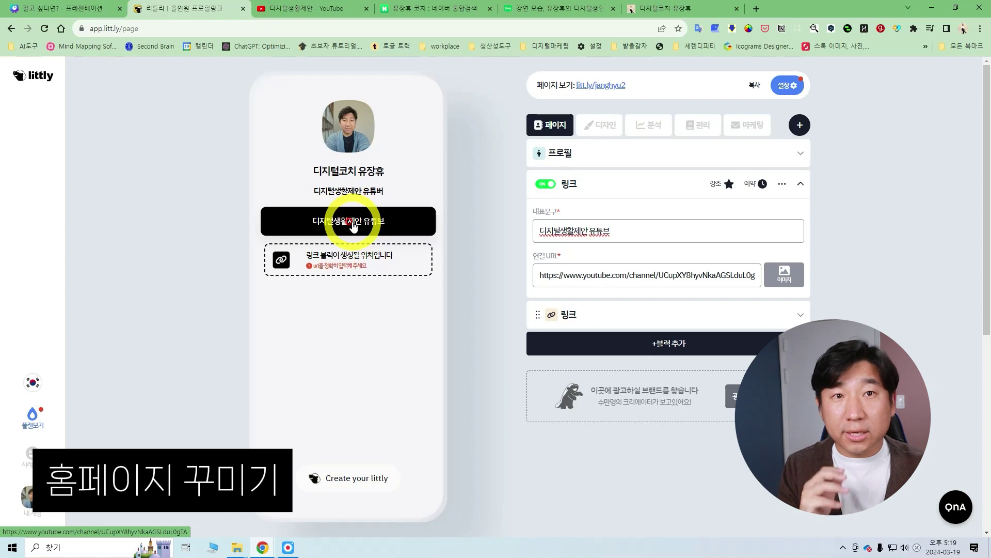
# Step: Examine the image links on the finished example page and the image option of the YouTube link block
pyautogui.click(665, 7)
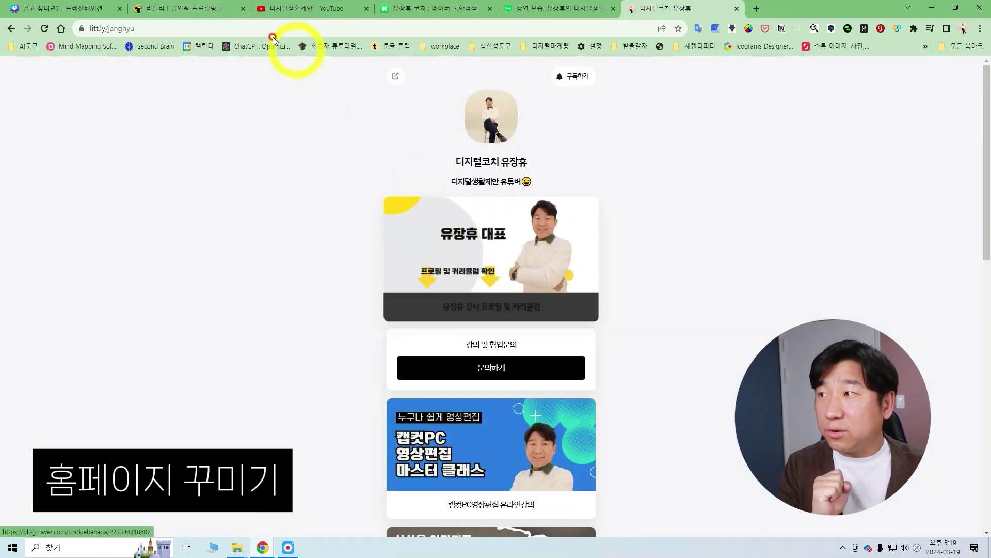
pyautogui.click(210, 10)
pyautogui.click(785, 283)
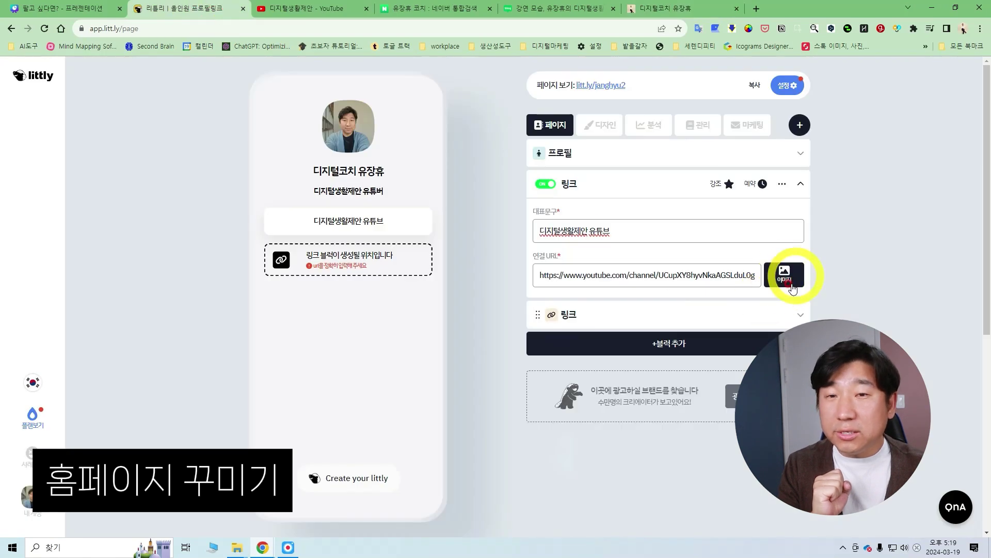
pyautogui.click(785, 281)
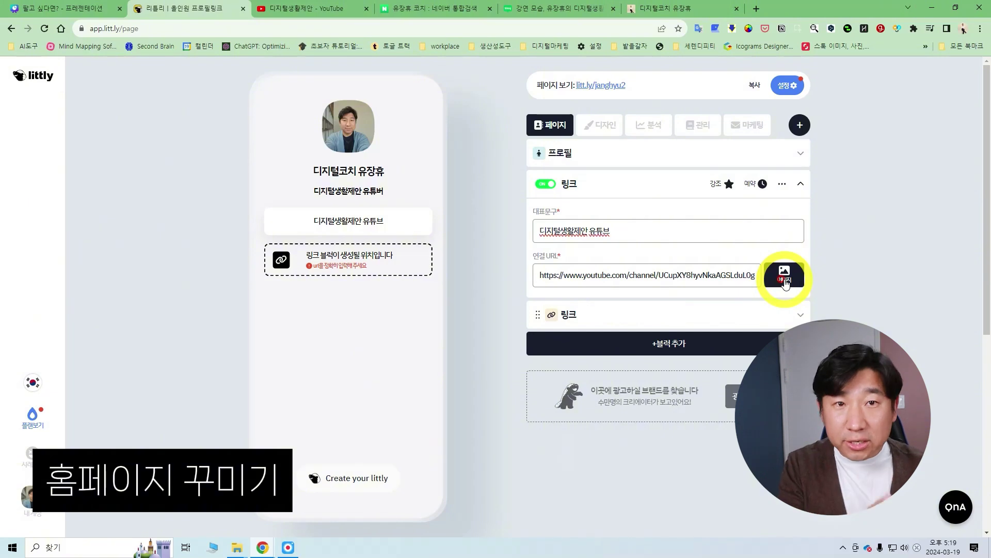
pyautogui.click(752, 232)
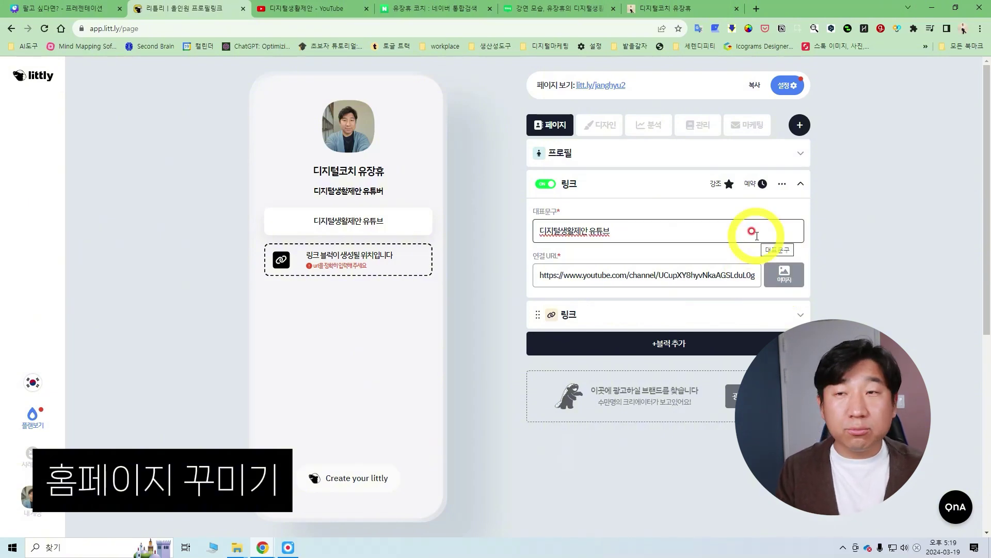
pyautogui.click(553, 9)
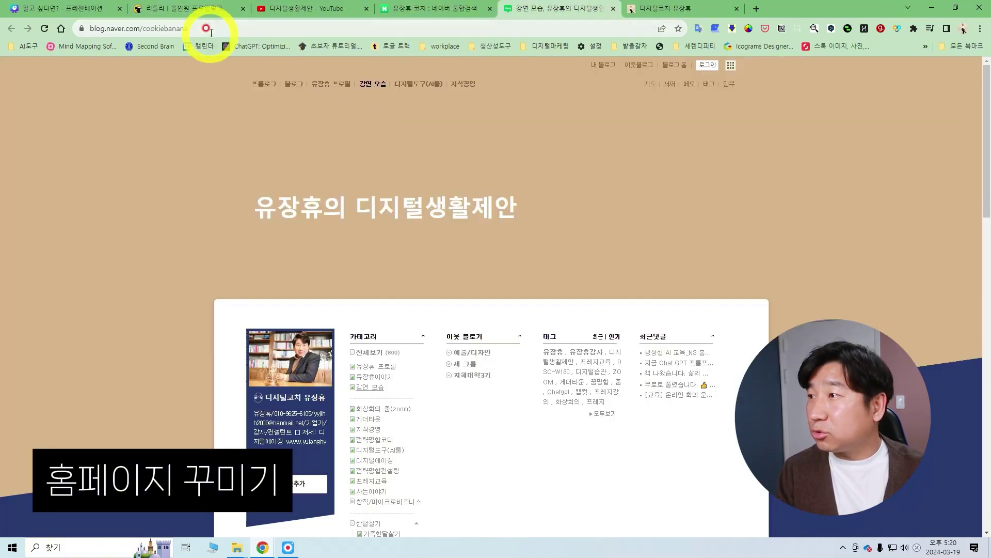
pyautogui.click(171, 9)
pyautogui.click(668, 343)
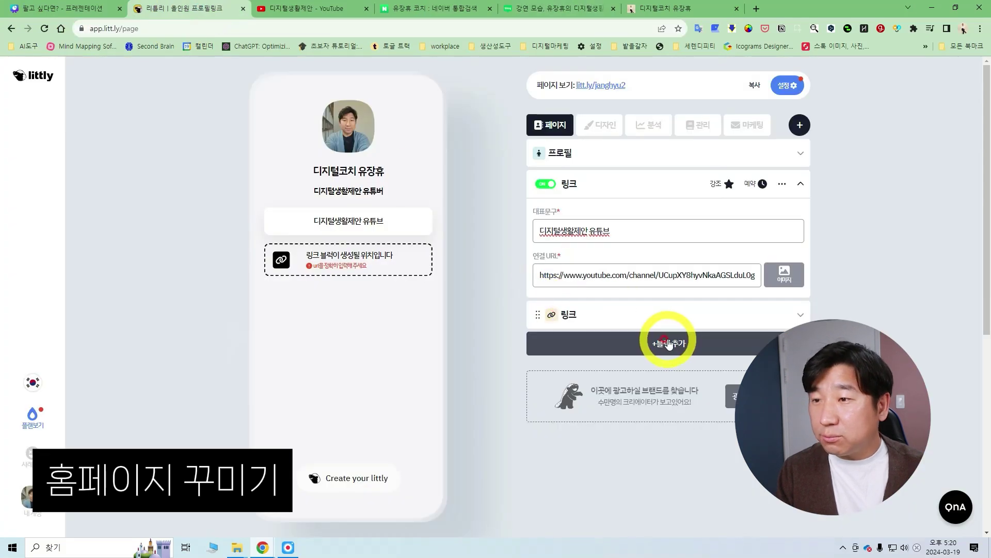
pyautogui.click(381, 205)
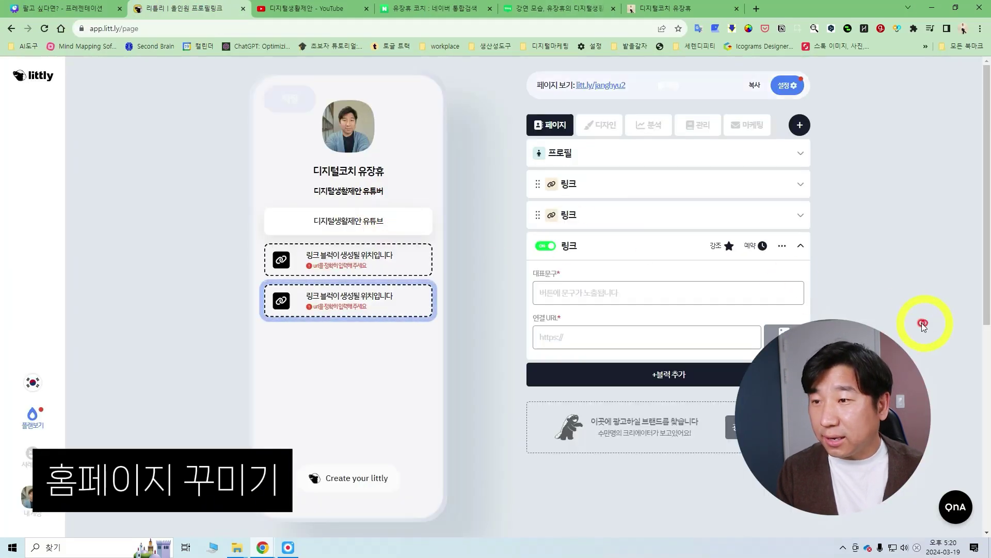
pyautogui.click(591, 335)
pyautogui.write('https://blog.naver.com/cookiebanana')
pyautogui.click(594, 292)
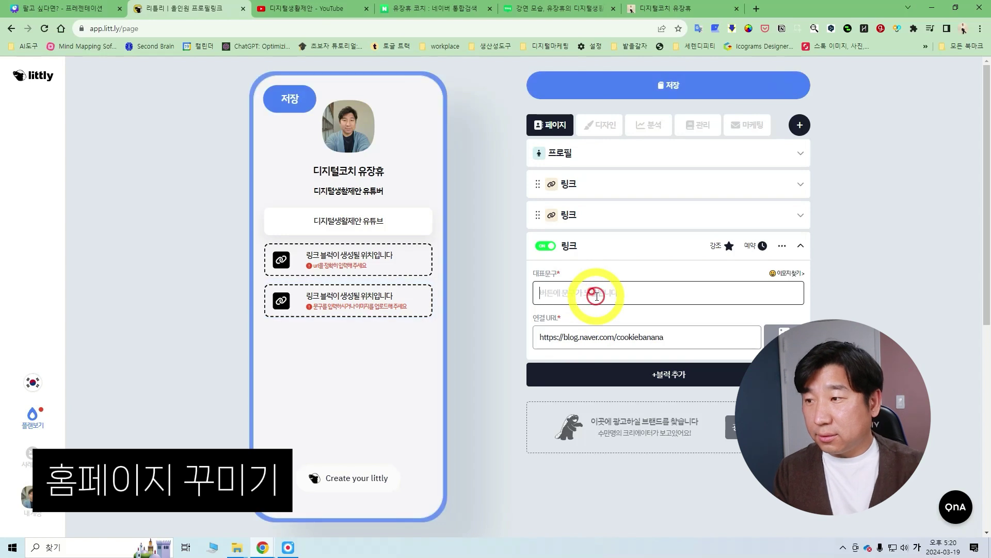
pyautogui.write('네이버 블로그')
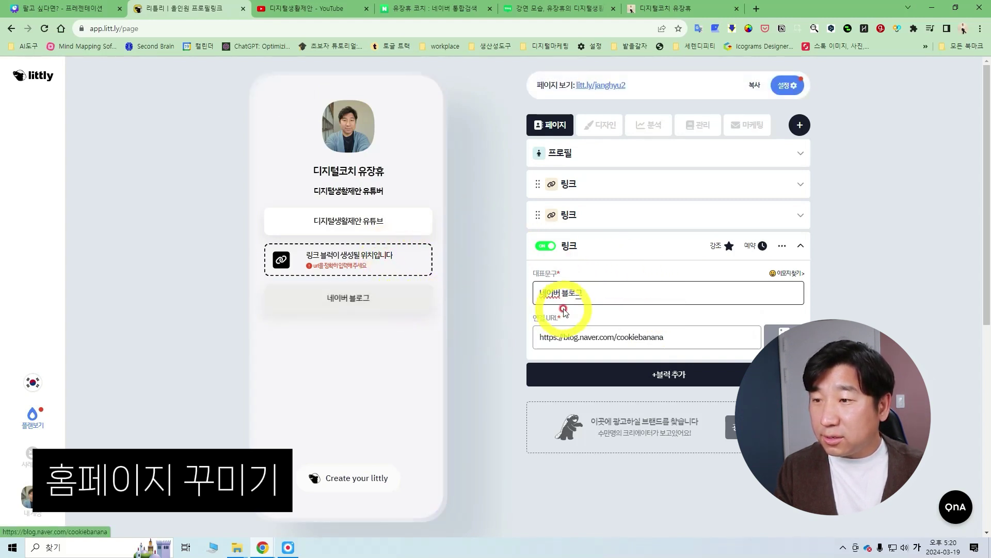
# Step: Move the 네이버 블로그 link block directly below the YouTube one and delete the empty link block
pyautogui.moveTo(597, 244); pyautogui.dragTo(643, 215)
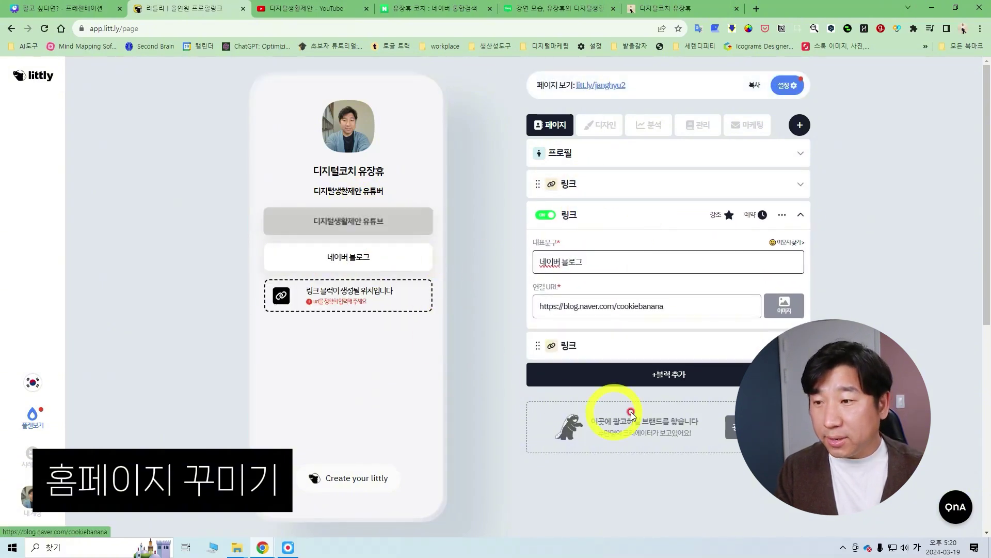
pyautogui.click(414, 296)
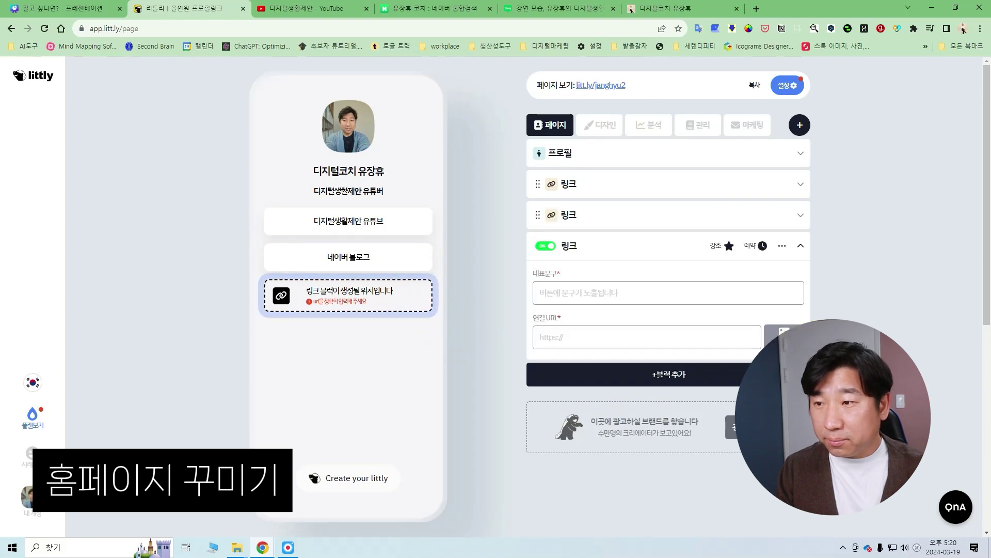
pyautogui.click(783, 246)
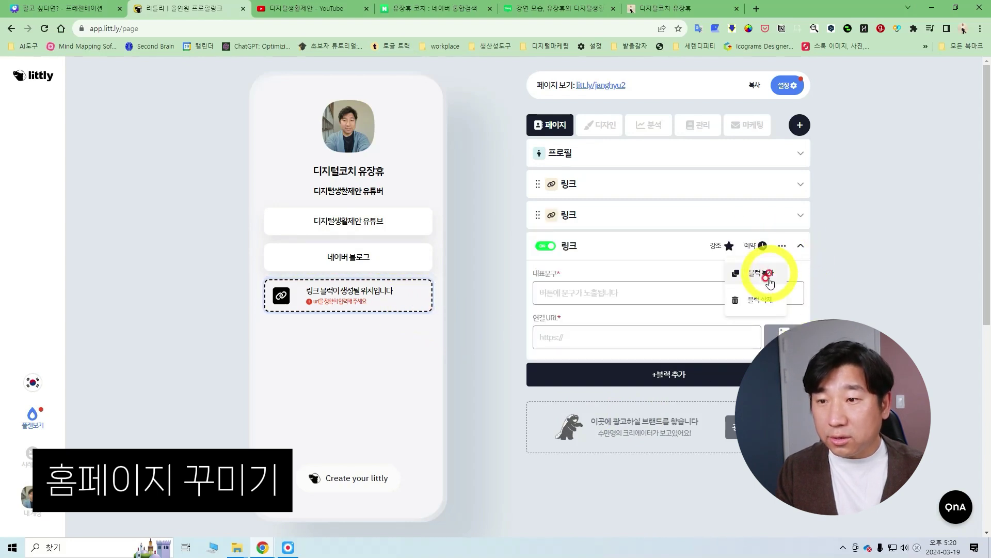
pyautogui.click(758, 299)
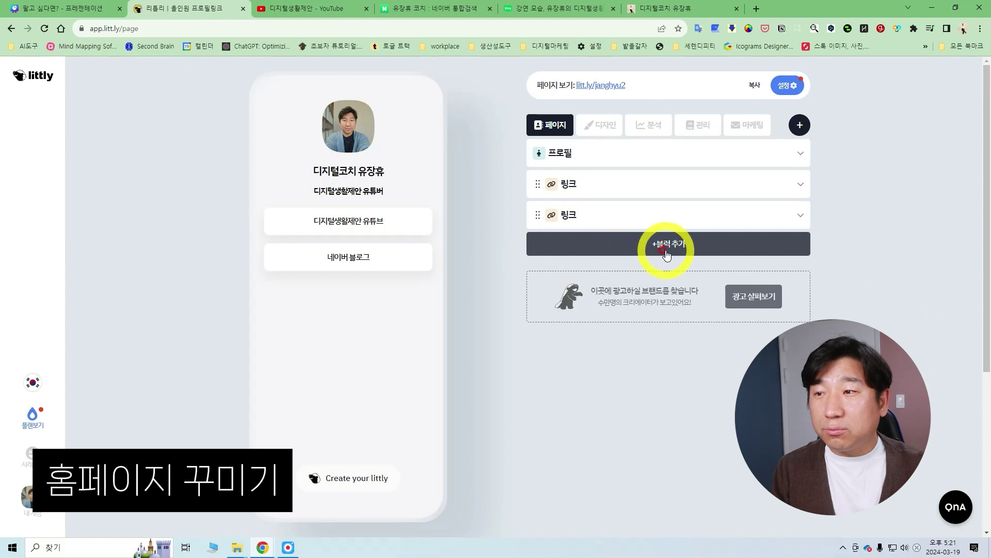
# Step: Review the block types that can be added without adding one, and test the YouTube link in the page preview
pyautogui.click(666, 252)
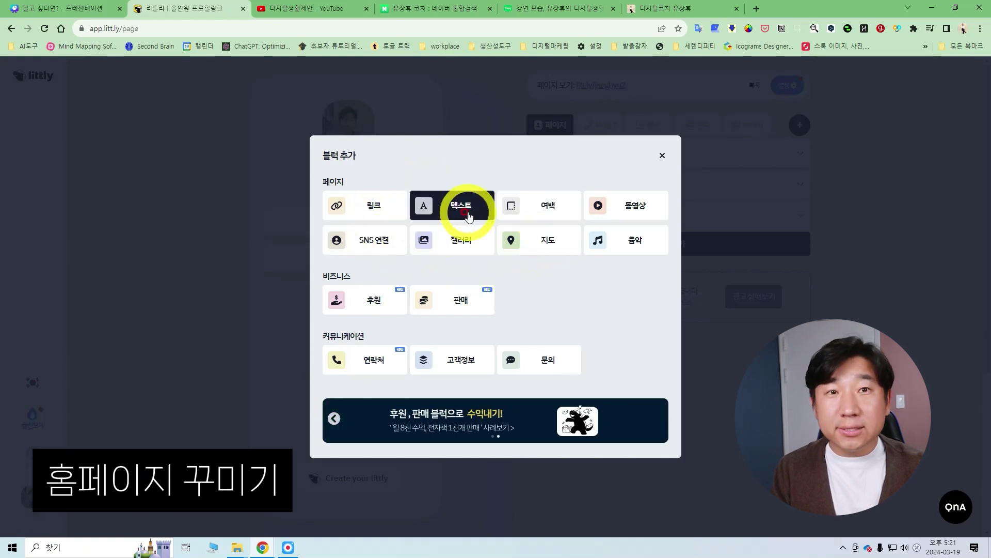
pyautogui.click(661, 155)
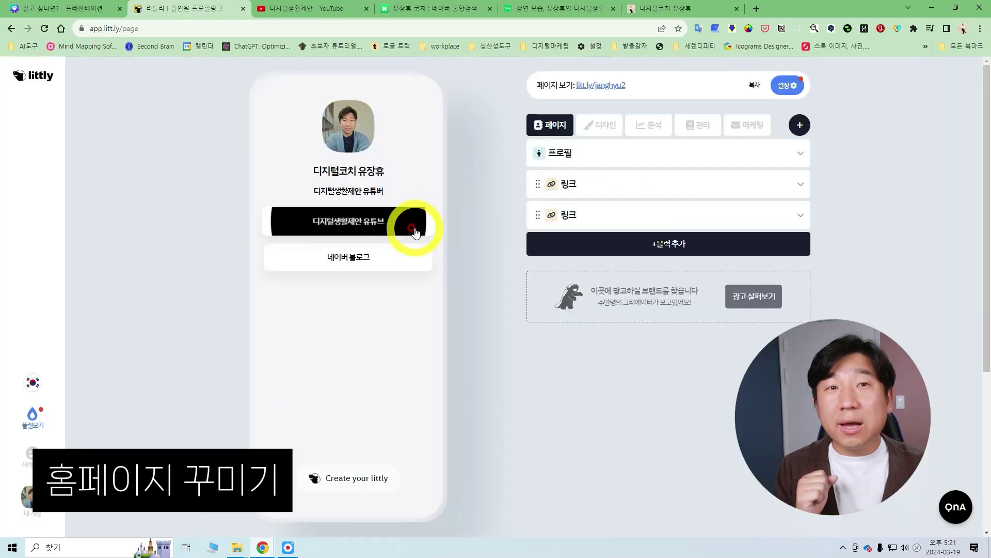
pyautogui.click(416, 231)
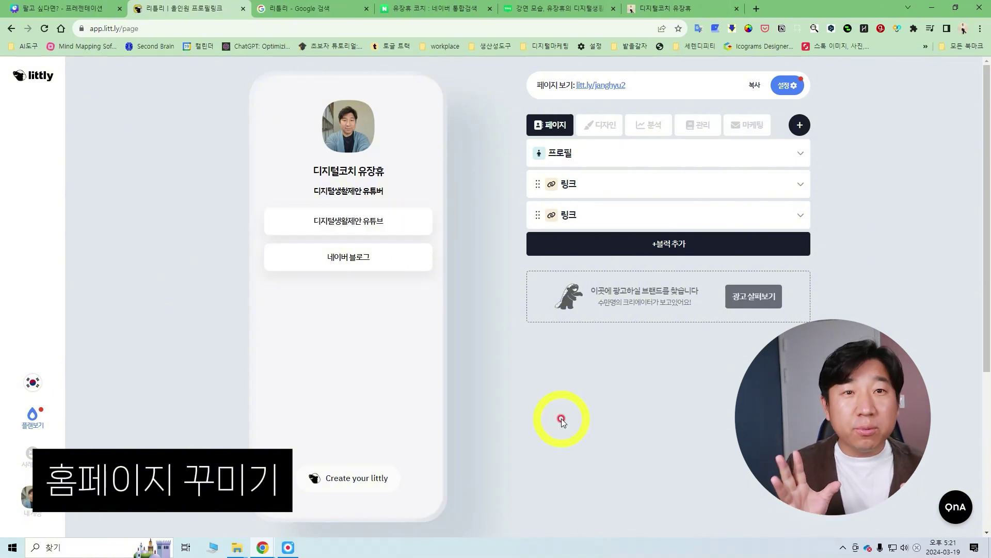
# Step: Open the Littly blog from the Google results and examine the customer example pages under 고객사례
pyautogui.click(331, 9)
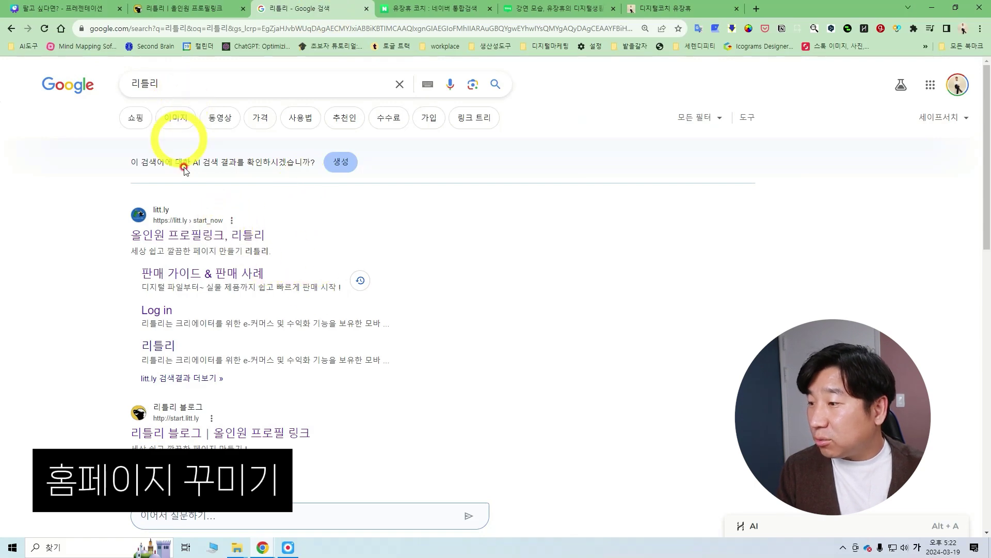
pyautogui.click(192, 434)
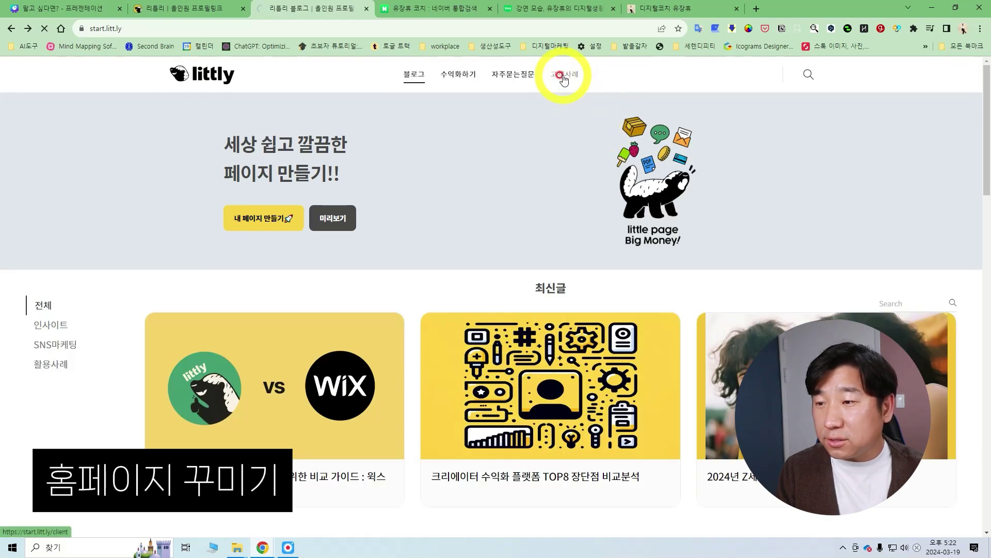
pyautogui.scroll(-5, 509, 284)
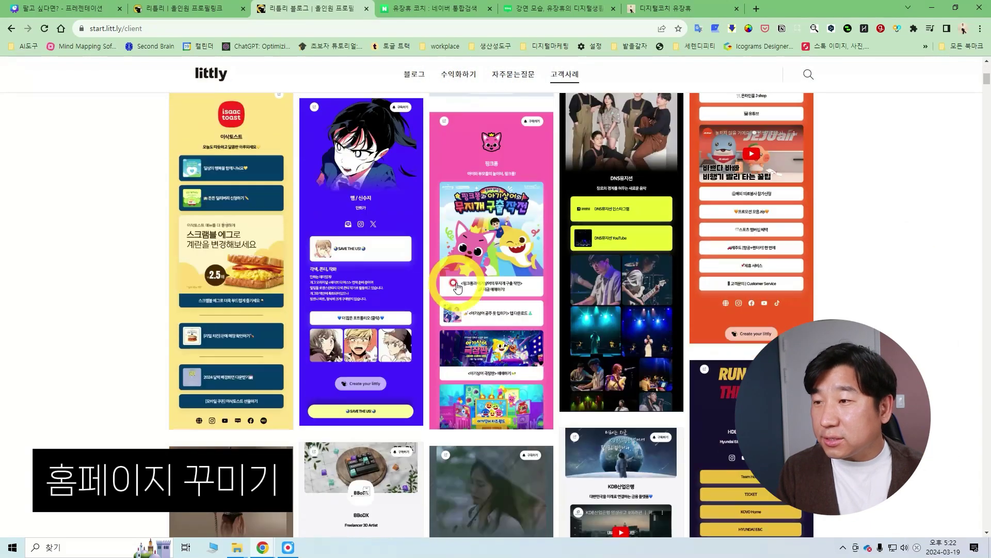
pyautogui.scroll(-4, 457, 287)
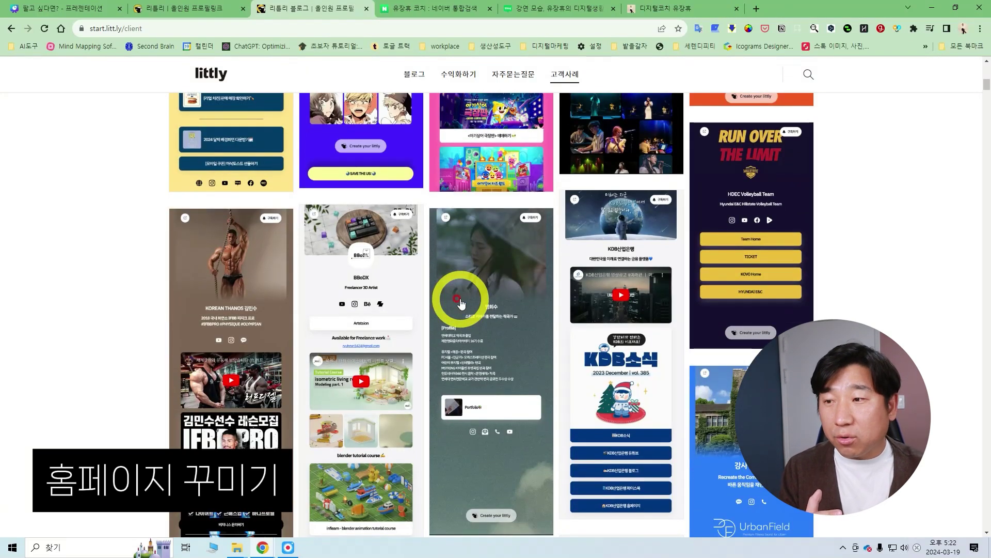
pyautogui.scroll(-2, 461, 304)
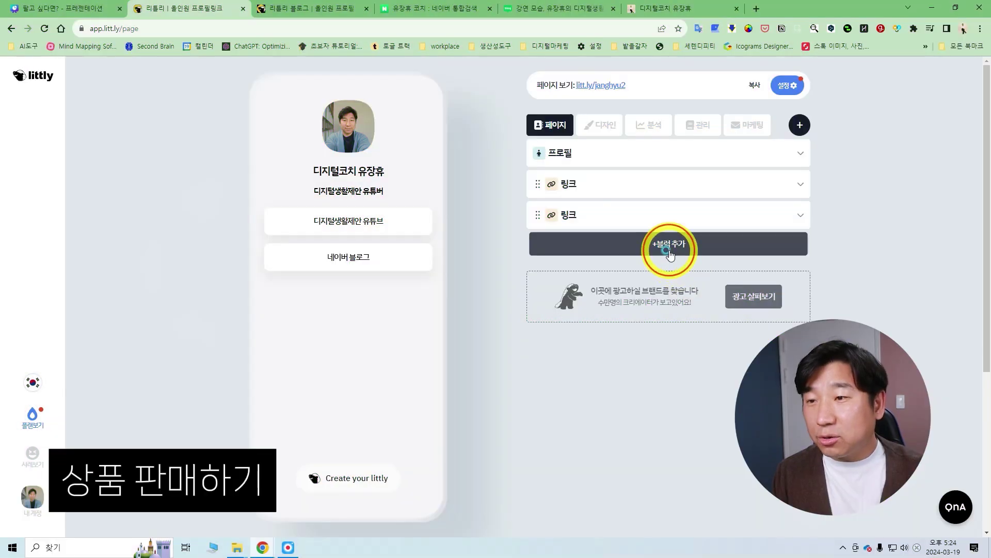
# Step: Add a 판매 block to the profile page and set its sale type to 디지털 파일
pyautogui.click(669, 247)
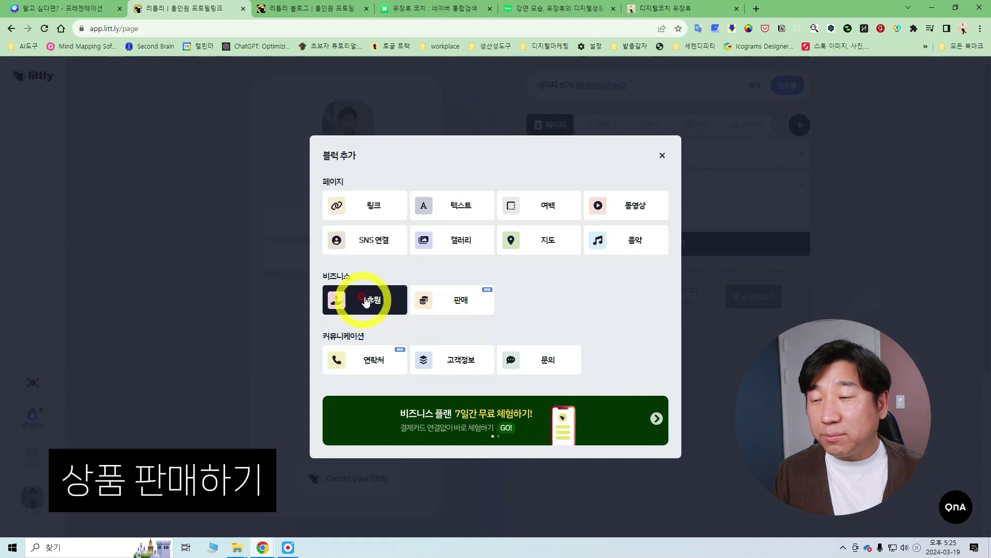
pyautogui.click(461, 299)
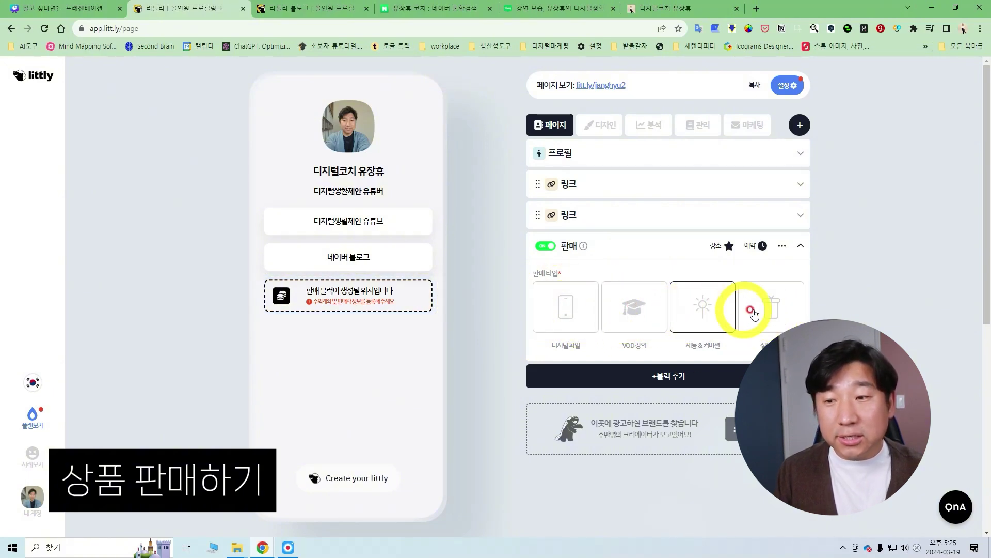
pyautogui.click(575, 314)
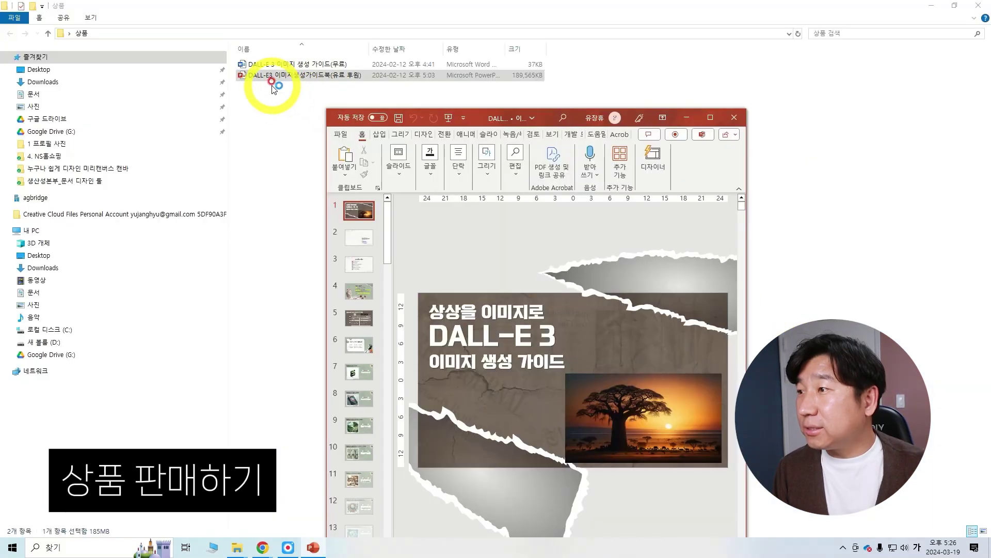
# Step: Open the paid DALL-E 3 image guide in PowerPoint, look through its first slides and close the presentation
pyautogui.click(303, 77)
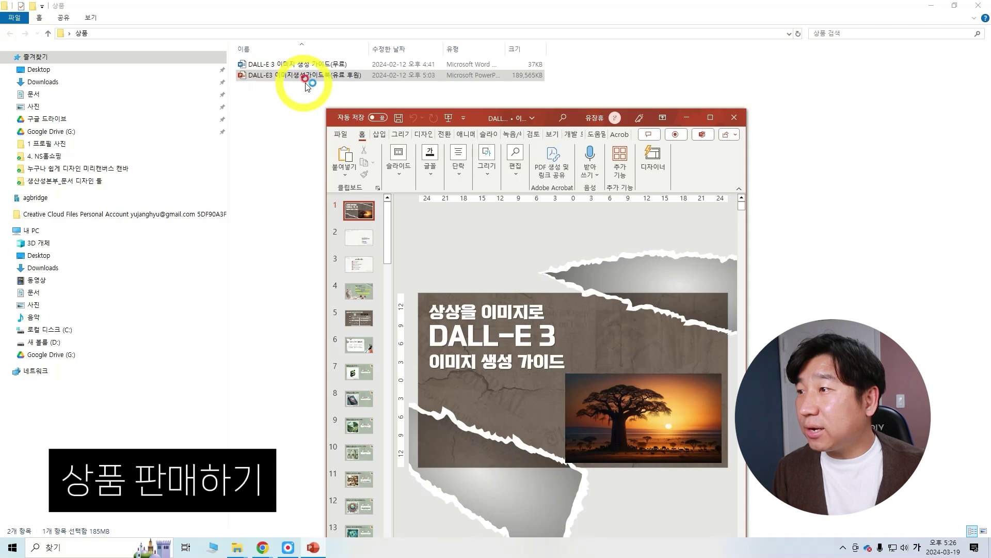
pyautogui.click(712, 119)
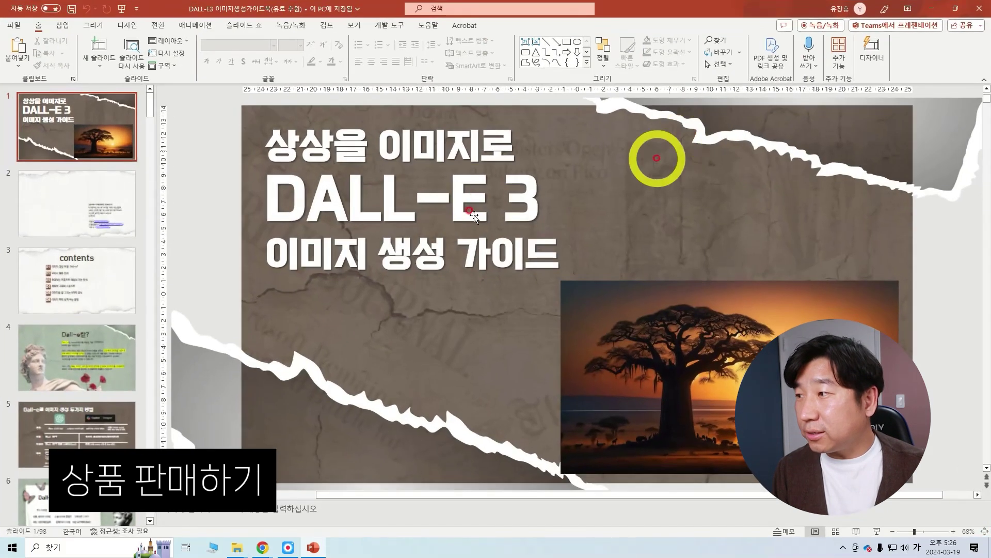
pyautogui.click(107, 203)
pyautogui.click(115, 288)
pyautogui.scroll(-3, 119, 297)
pyautogui.click(119, 297)
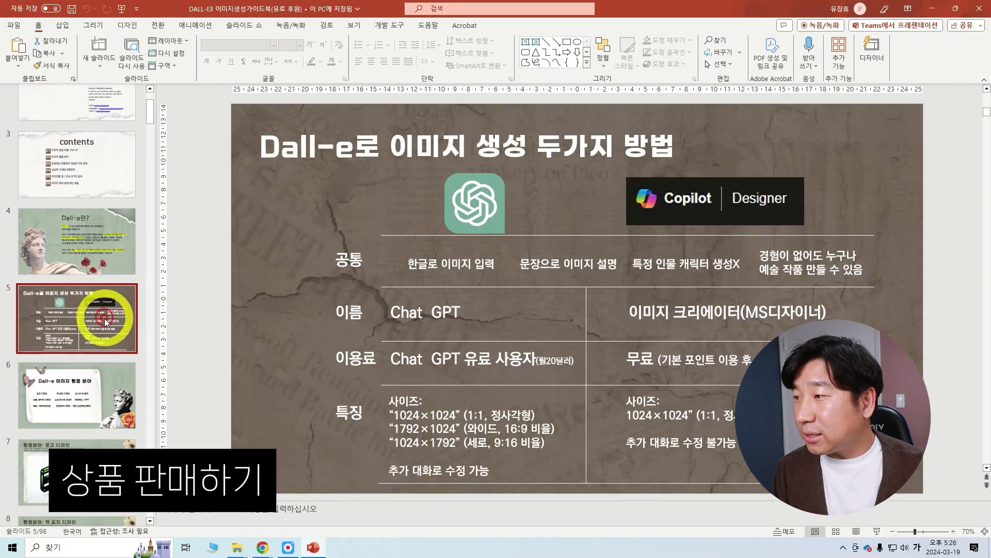
pyautogui.scroll(-3, 109, 294)
pyautogui.click(106, 329)
pyautogui.scroll(-3, 107, 330)
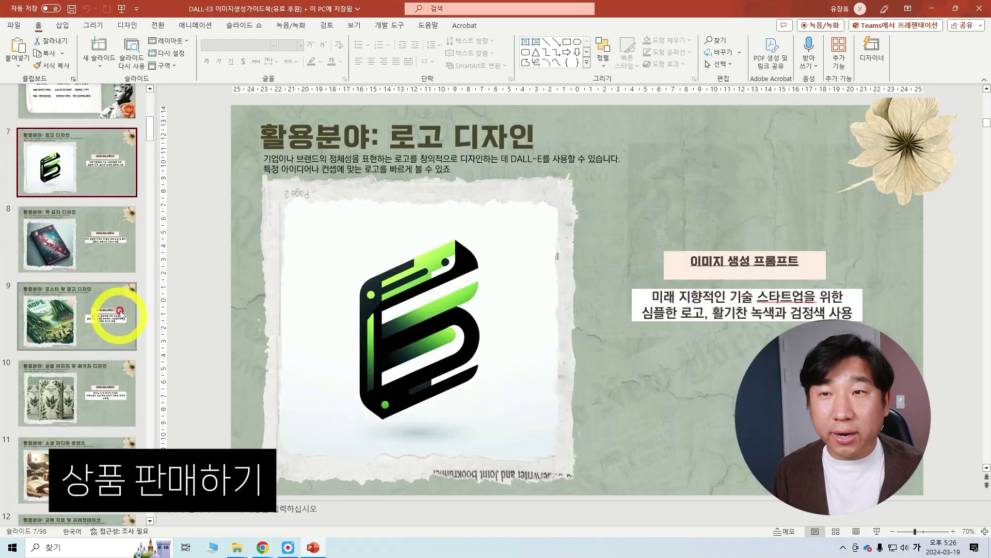
pyautogui.click(980, 9)
# Step: Enter "Dall-e 이미지생성 가이드 유료 프롬프트" as the main text of the digital file sale block
pyautogui.click(563, 292)
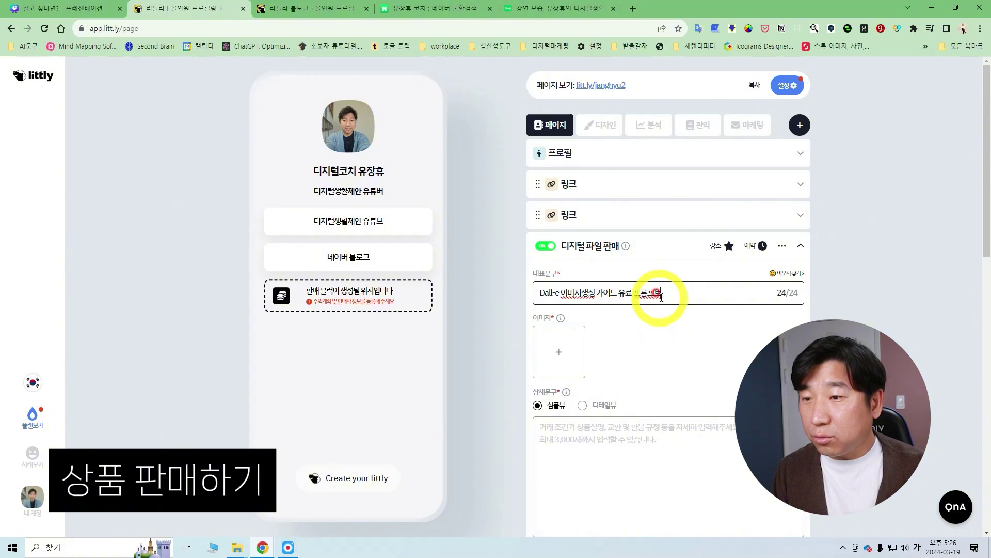
pyautogui.click(821, 308)
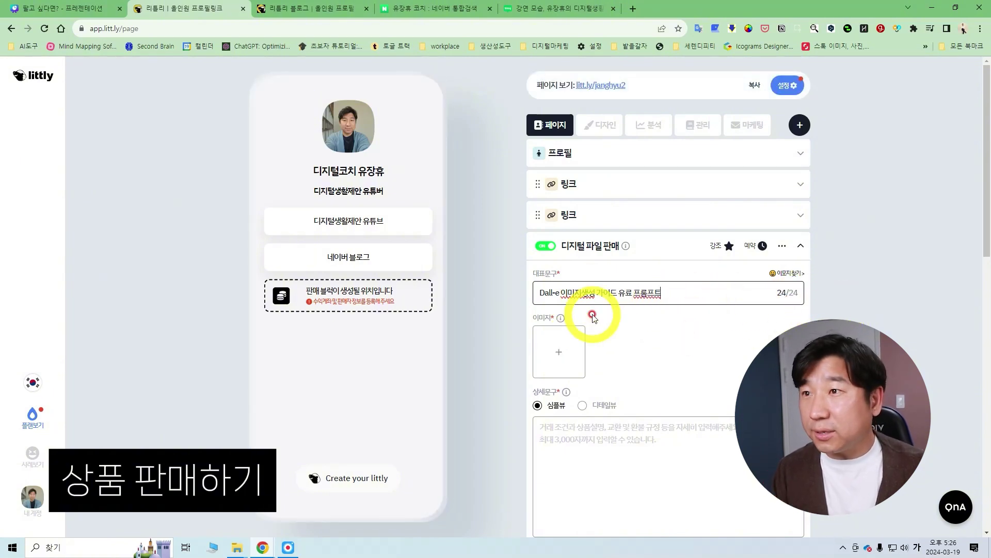
pyautogui.click(563, 319)
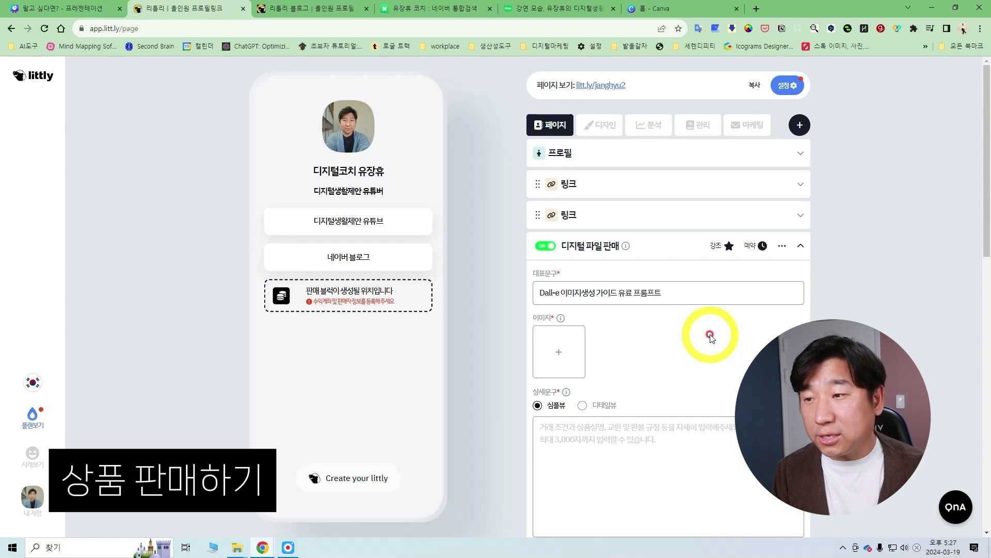
# Step: Switch to Canva, create a horizontal Facebook cover design and apply the "Born to hustle." template with the laptop and mug
pyautogui.click(671, 10)
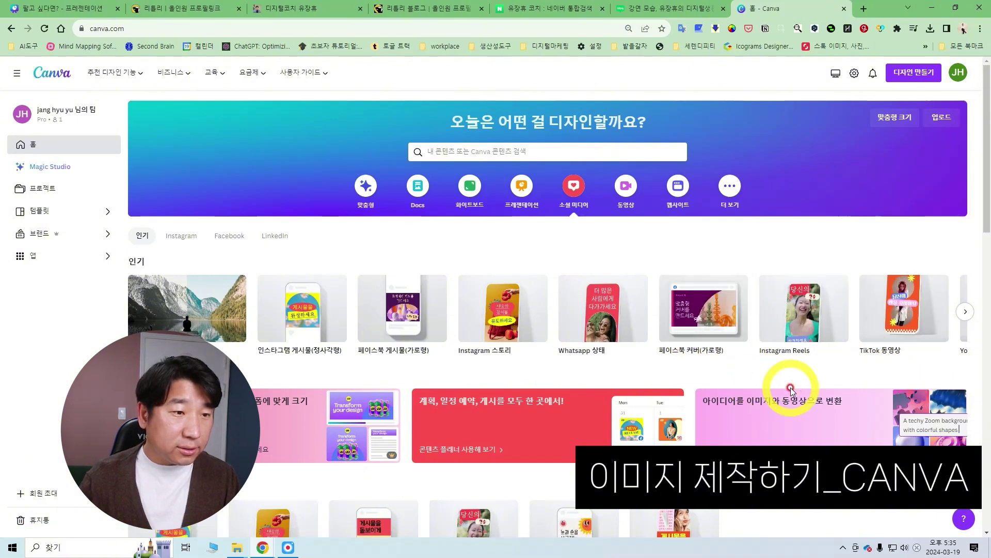
pyautogui.click(692, 291)
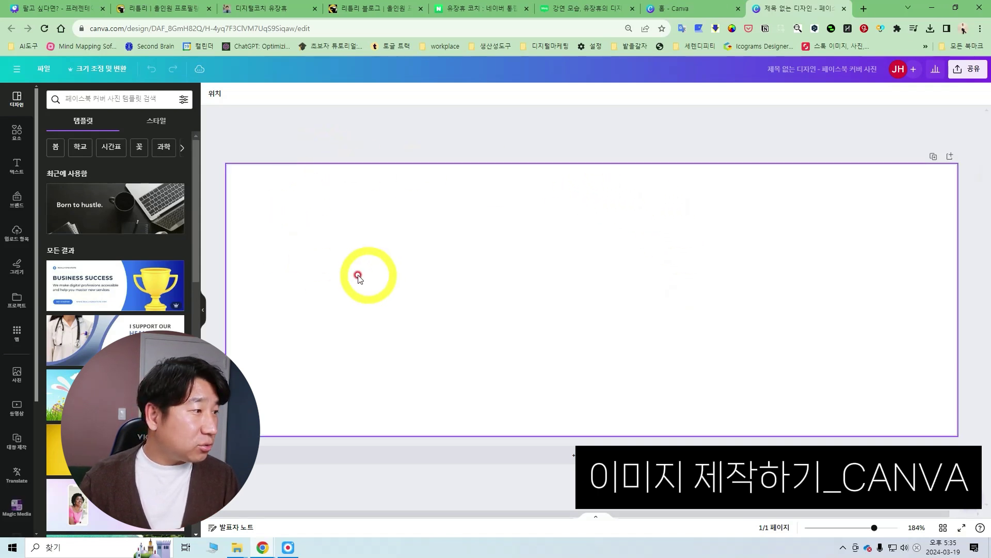
pyautogui.scroll(-6, 145, 286)
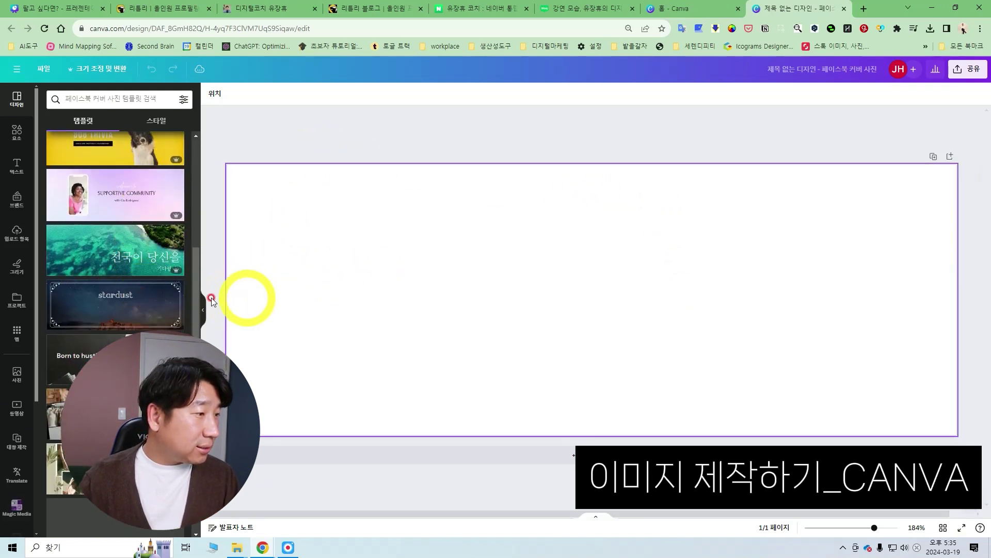
pyautogui.scroll(-3, 155, 287)
pyautogui.scroll(-1, 154, 310)
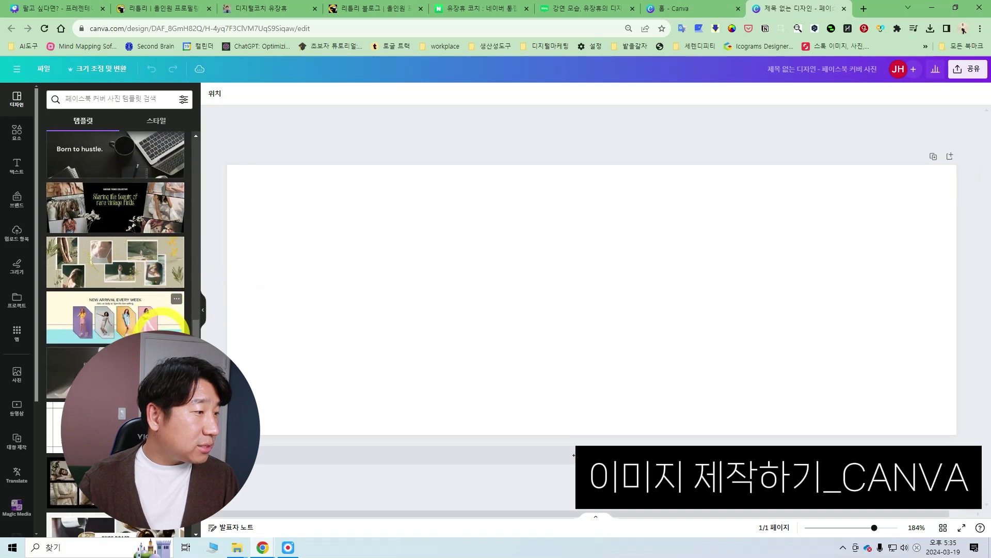
pyautogui.scroll(3, 160, 316)
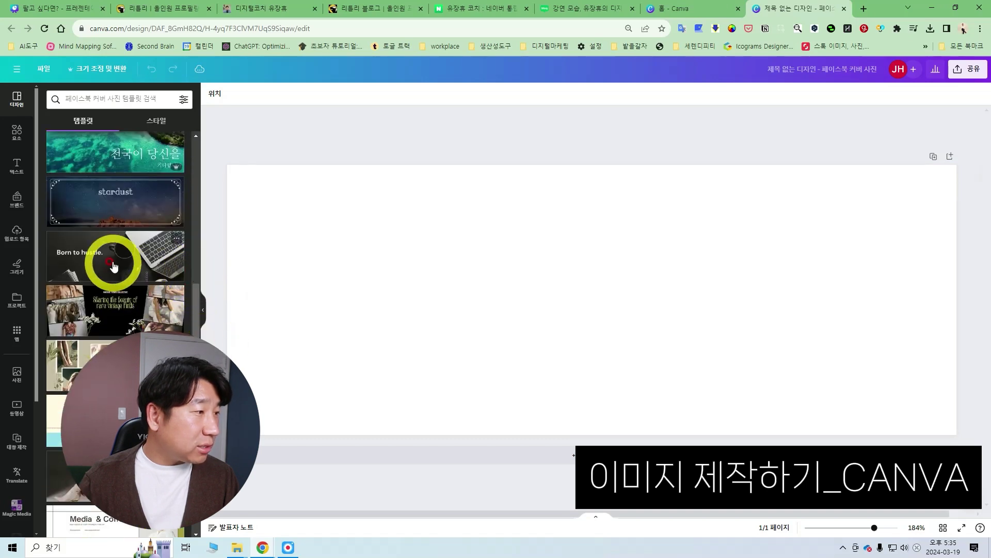
pyautogui.click(114, 267)
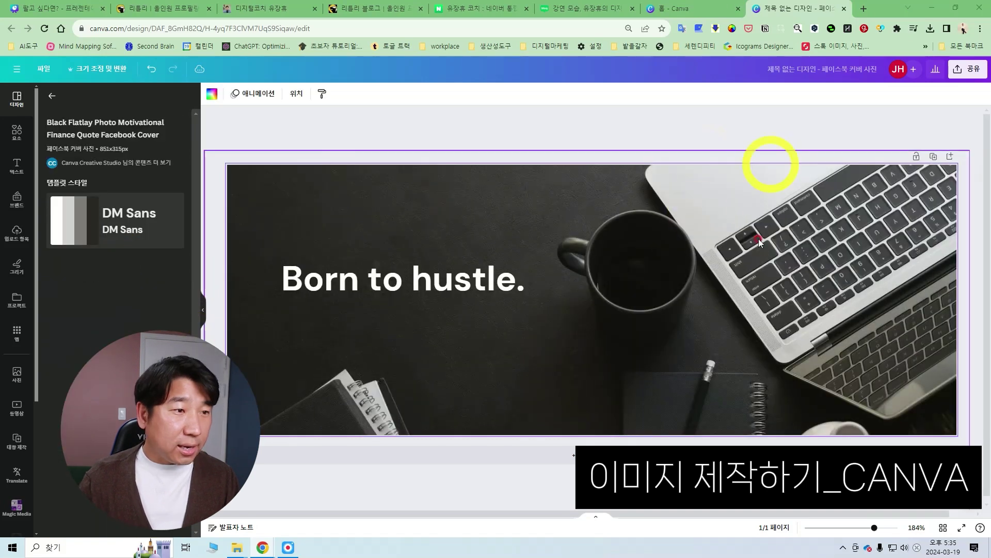
# Step: Replace the cover's heading with "Dall-e 이미지생성 가이드" in the 210 네버랜드 font, fit its text box and download the design
pyautogui.doubleClick(472, 288)
pyautogui.write('Dall-e 이미지생성 가이드')
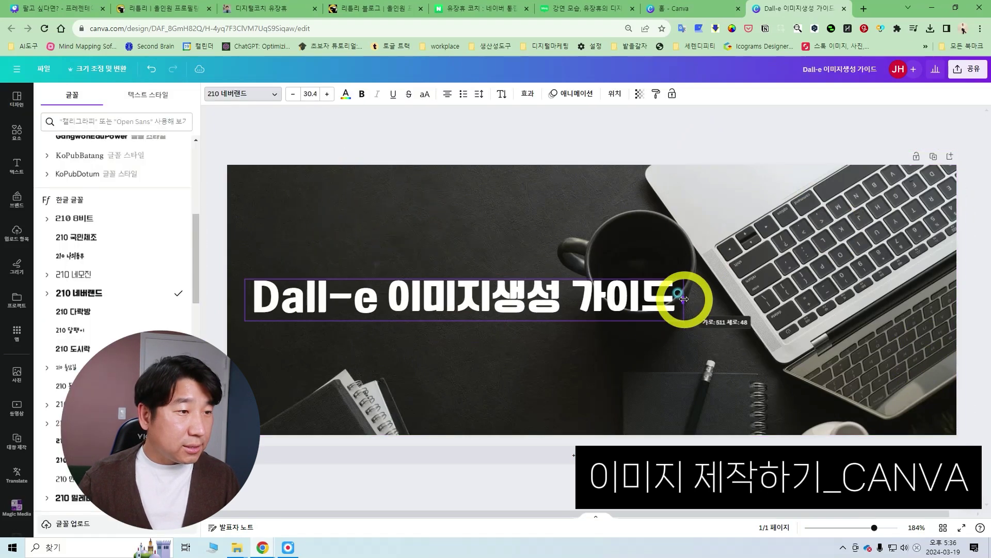
pyautogui.moveTo(676, 299); pyautogui.dragTo(683, 300)
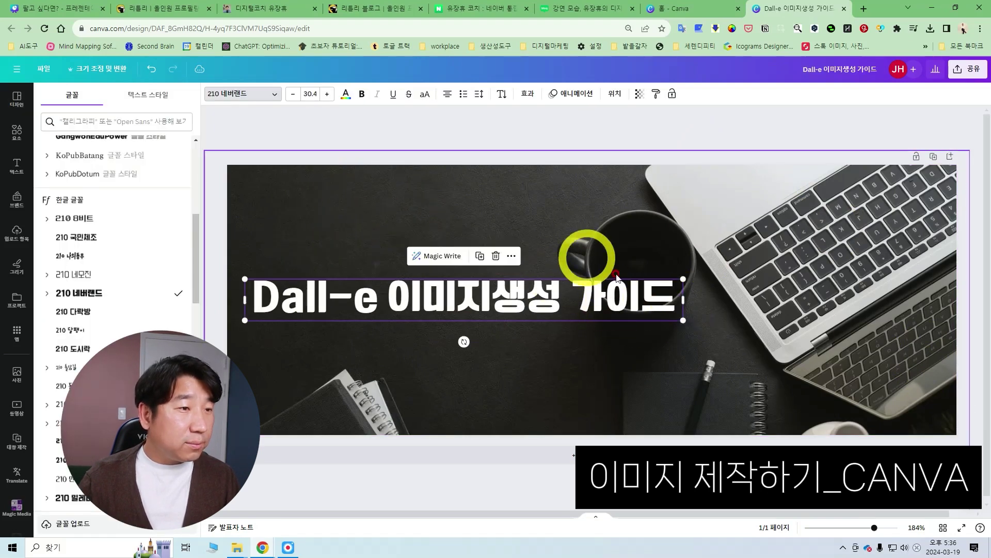
pyautogui.click(889, 117)
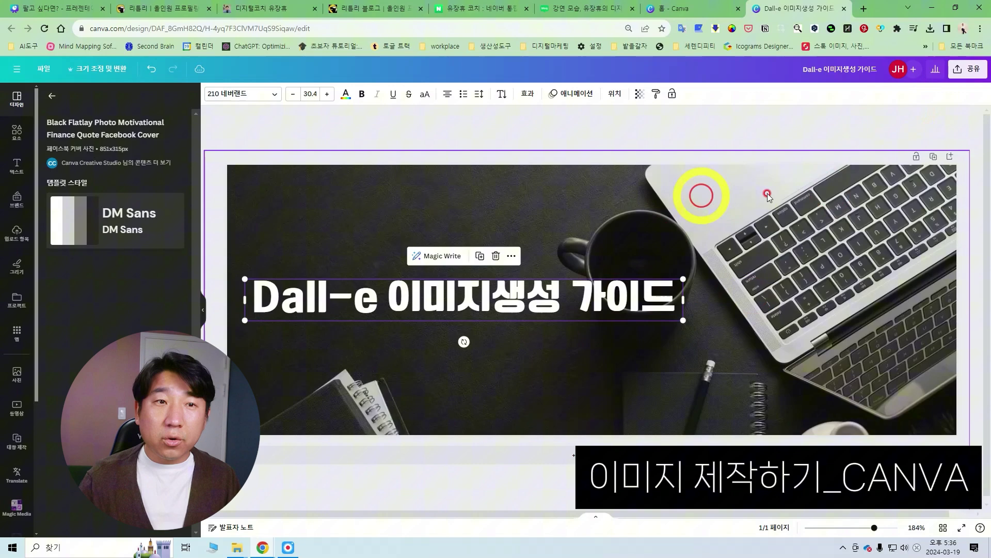
pyautogui.click(970, 78)
pyautogui.click(848, 287)
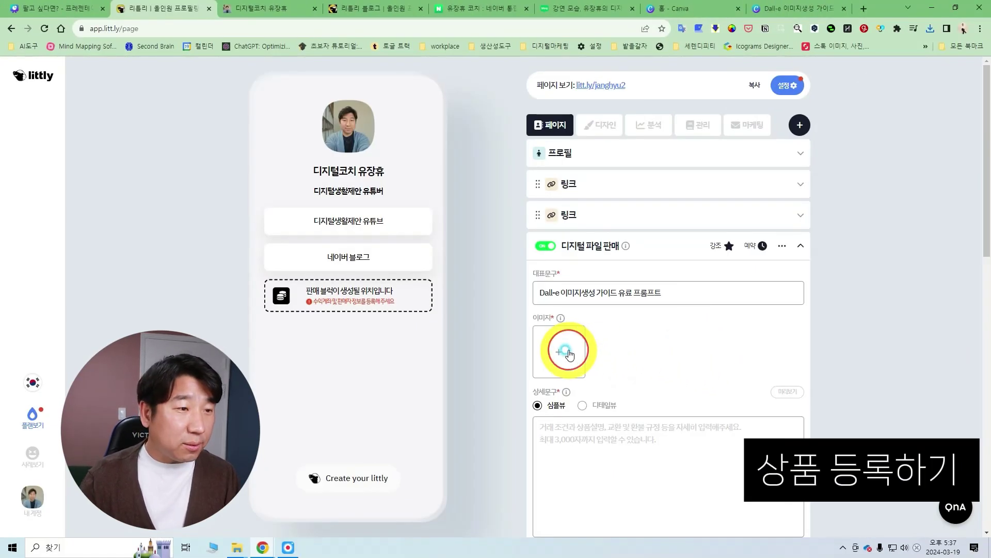
# Step: Switch back to Littly and upload the "Dall-e 이미지생성 가이드" image to the sale block, applying the full crop
pyautogui.click(549, 345)
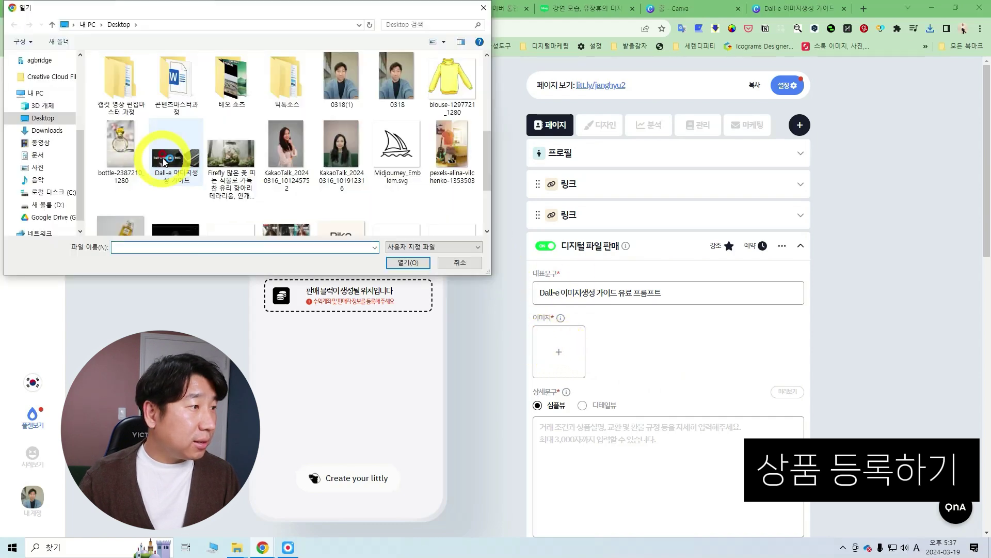
pyautogui.click(175, 155)
pyautogui.click(408, 262)
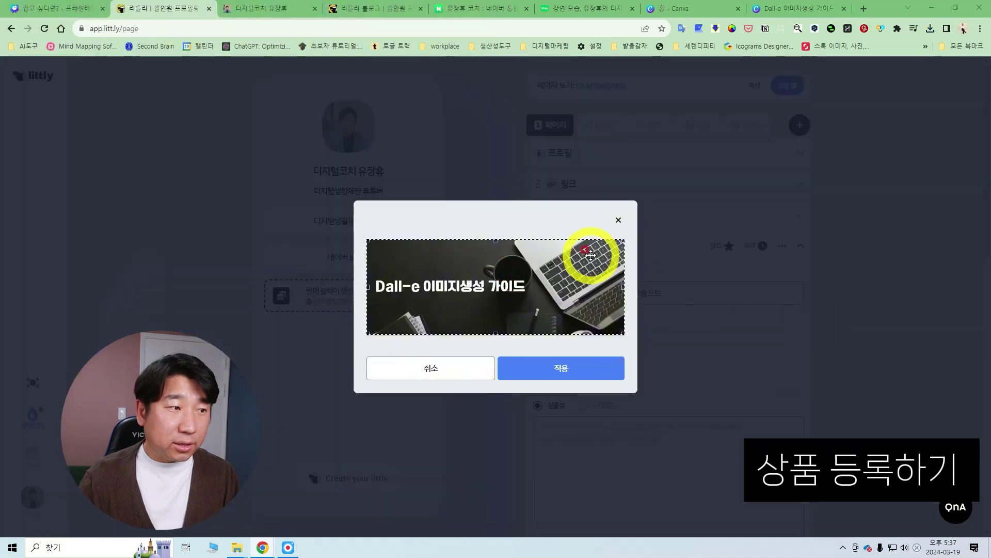
pyautogui.click(584, 371)
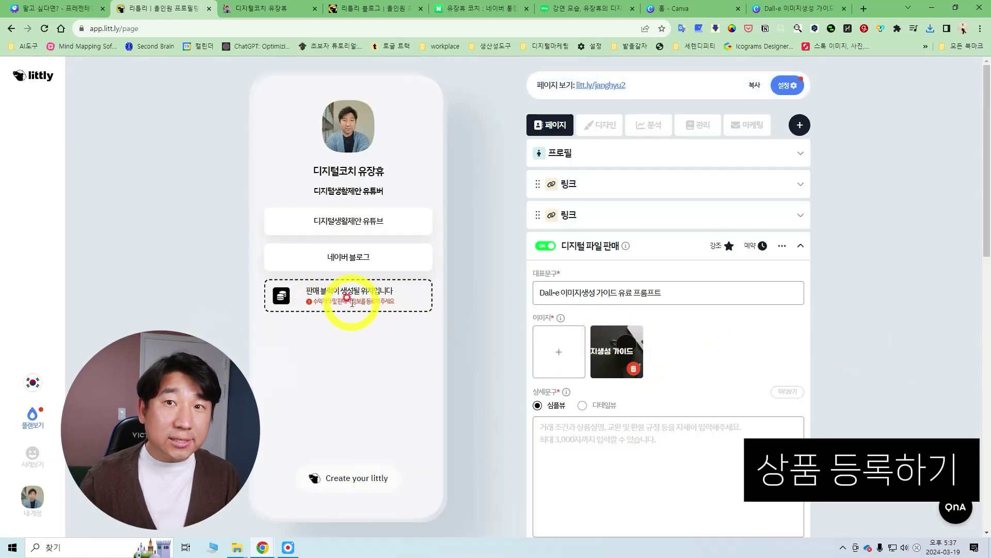
# Step: Enter the four-line detailed description: "5000원 후원(유료) 상품입니다. 수정 가능한 PPT 파일입니다. 구매 하시면 바로 다운로드 가능합니다. 메일로도 파일 전송 됩니다."
pyautogui.scroll(-2, 858, 332)
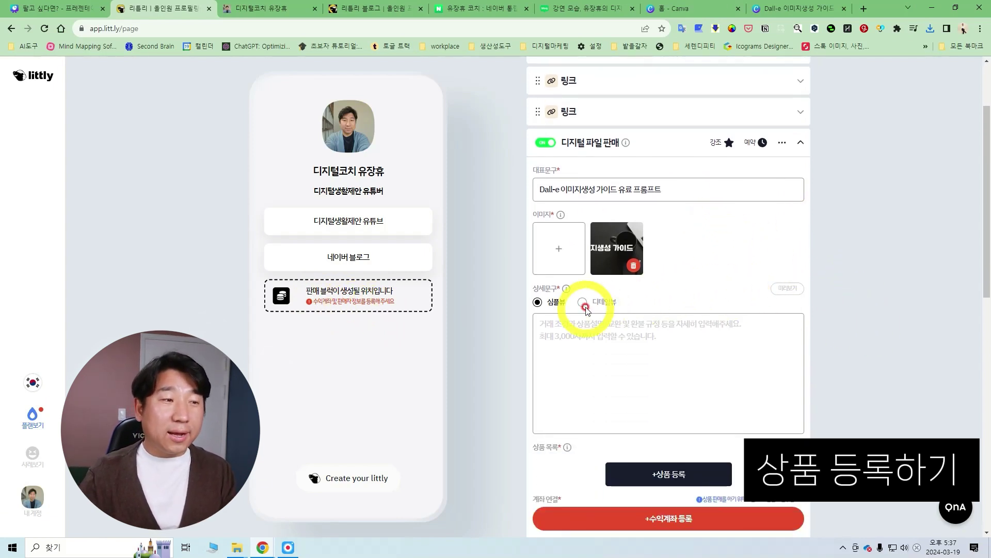
pyautogui.click(568, 312)
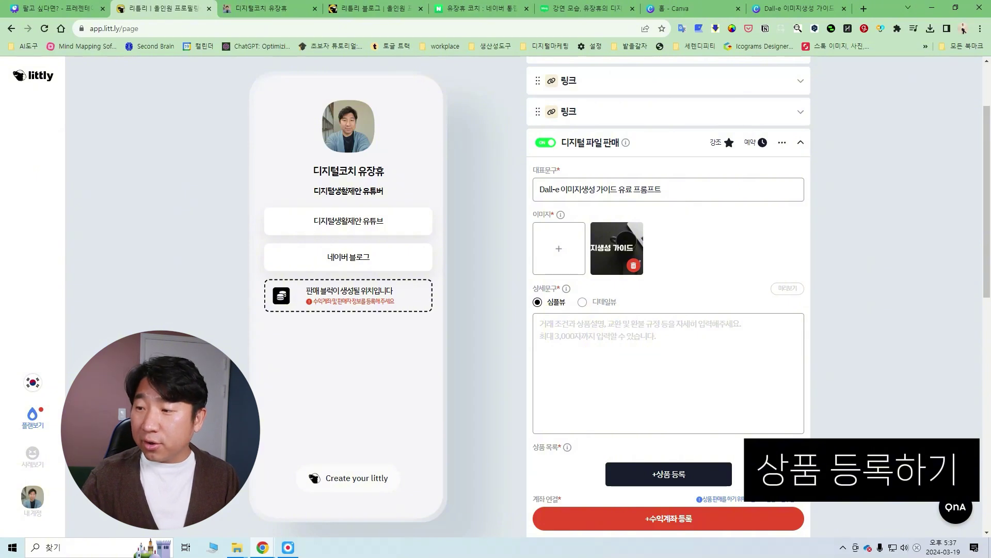
pyautogui.write('5000원 후원(유료) 상품입니다. 수정 가능한 PPT 파일입니다. 구매 하시면 바로 다운로드 가능합니다. 메일로도 파일 전송 됩니다.')
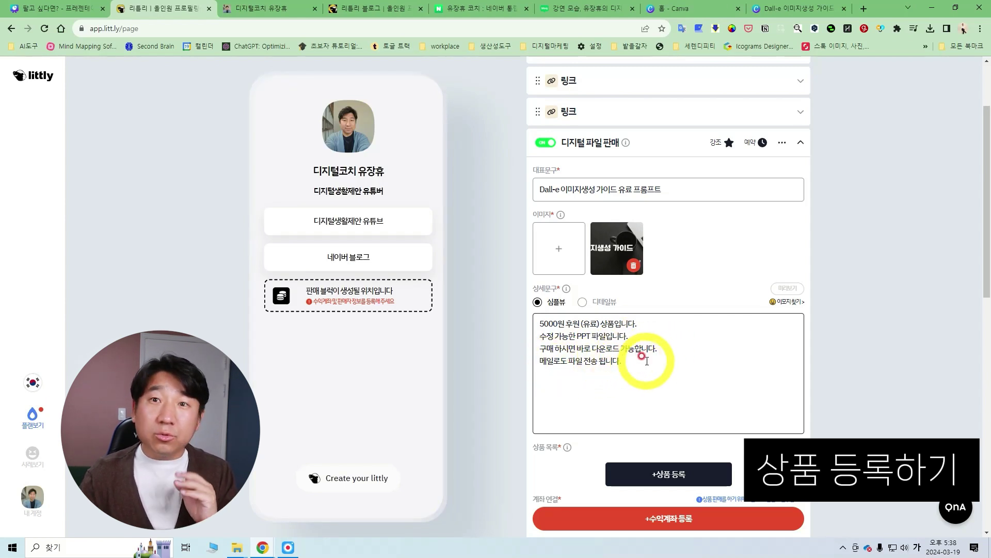
# Step: Examine the 디테일뷰 option for the product's detailed description and return to 심플뷰
pyautogui.click(582, 301)
pyautogui.scroll(-1, 778, 318)
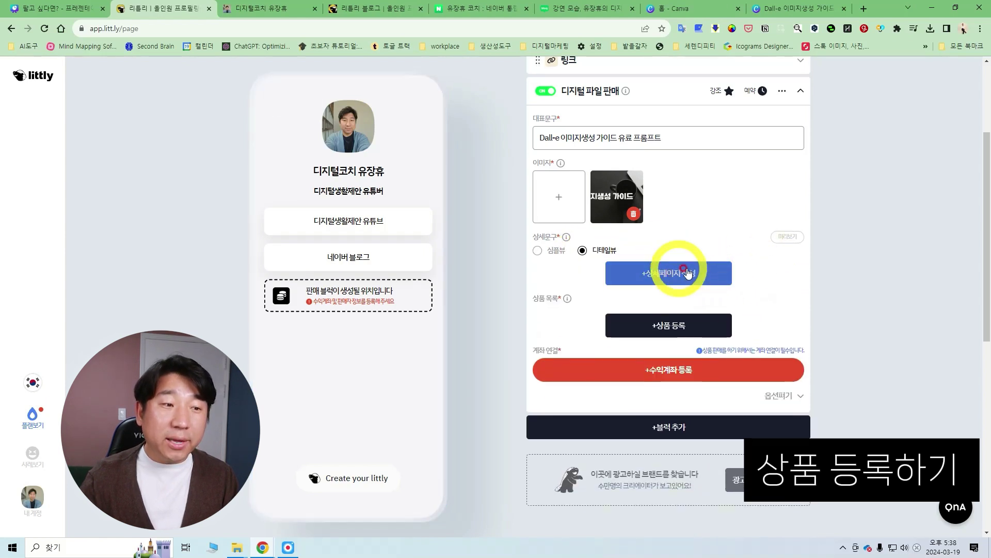
pyautogui.click(537, 250)
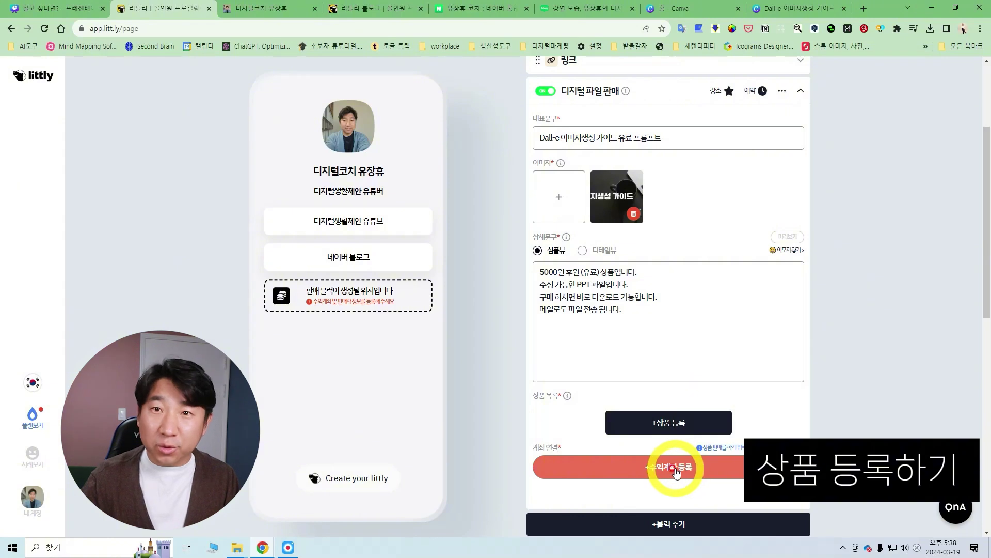
# Step: Start a new product for the sale block named "Dall-e 이미지생성 가이드" with a price of 5000원
pyautogui.click(667, 421)
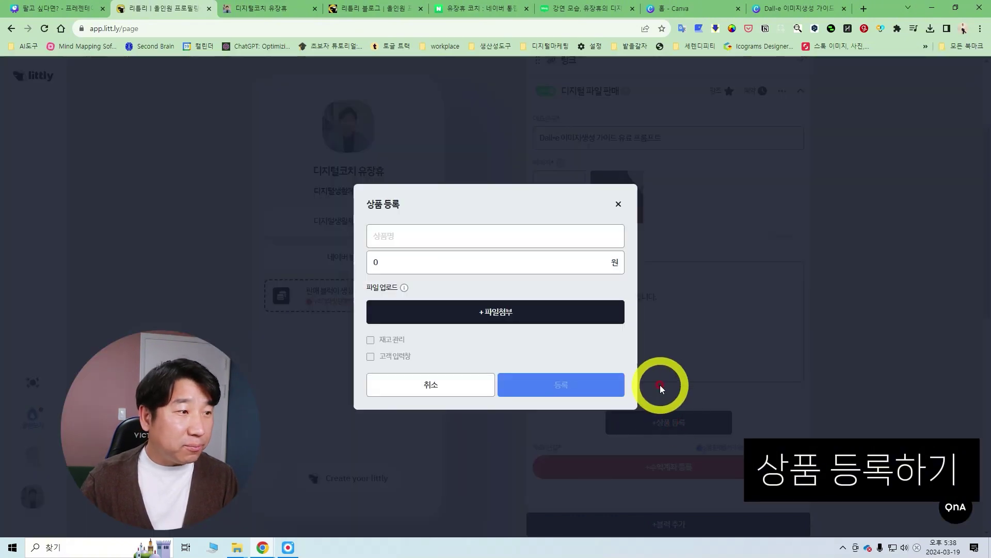
pyautogui.click(435, 242)
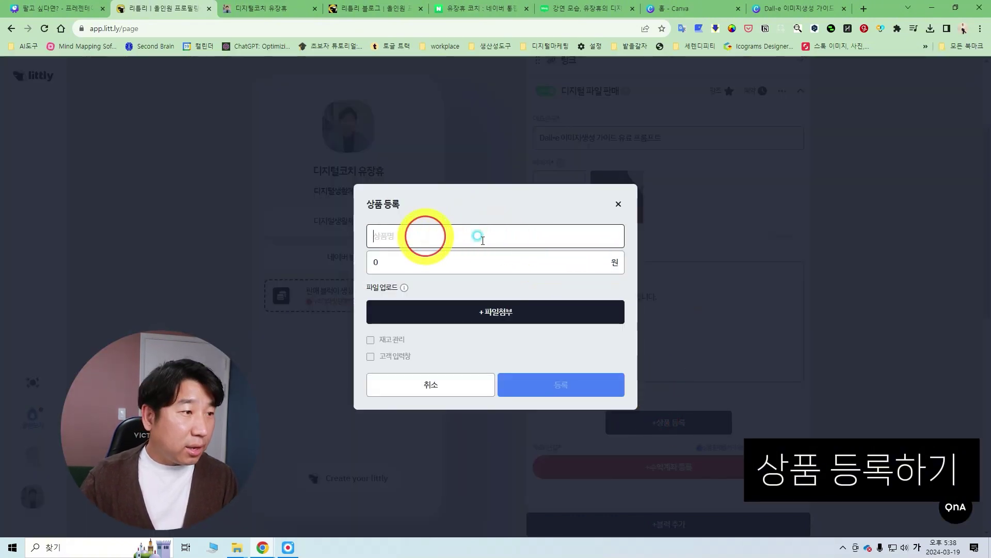
pyautogui.write('Dall-e 이미지생성 가이드')
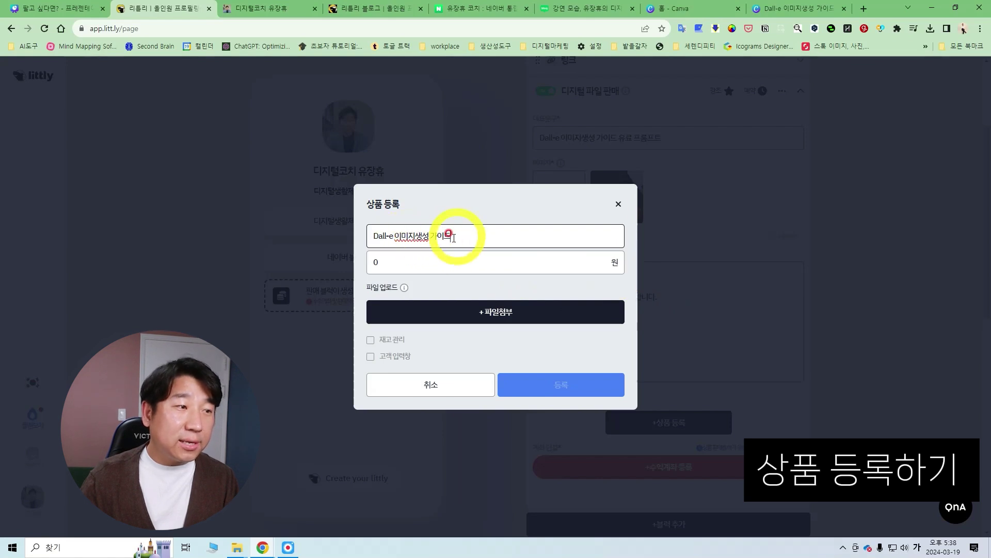
pyautogui.click(576, 263)
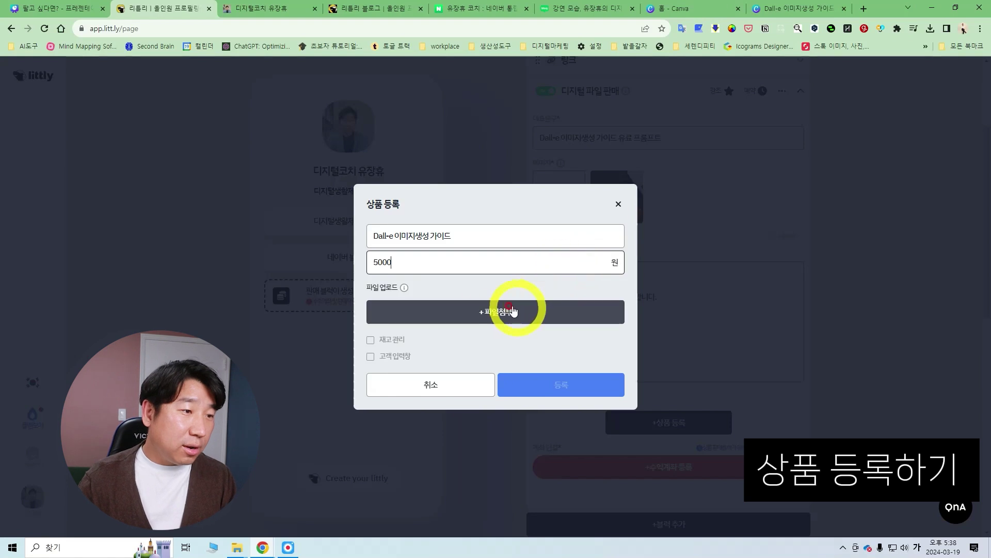
# Step: Attach the PowerPoint file "DALL-E3 이미지생성가이드북(유료 후원)" from the 상품 folder to the product
pyautogui.click(490, 315)
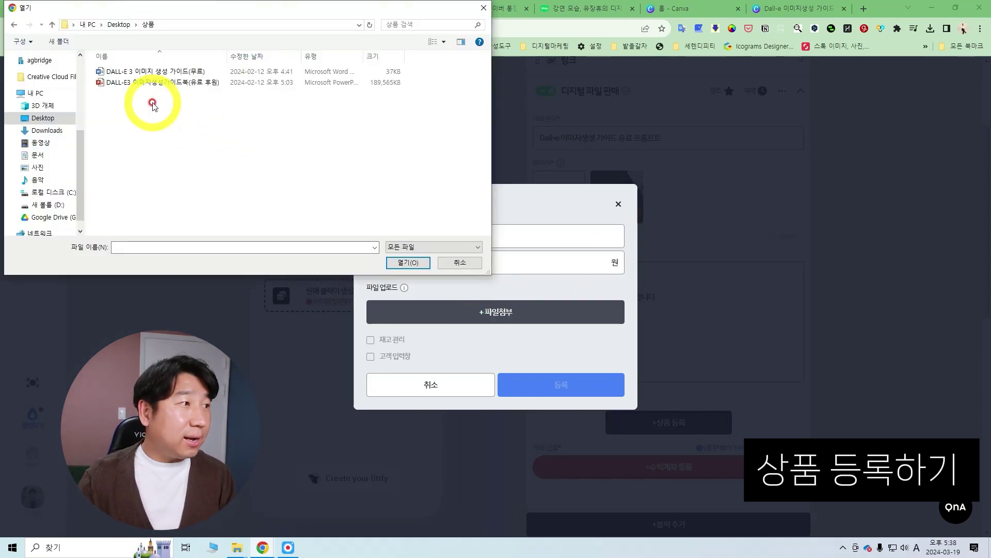
pyautogui.click(158, 83)
pyautogui.click(399, 261)
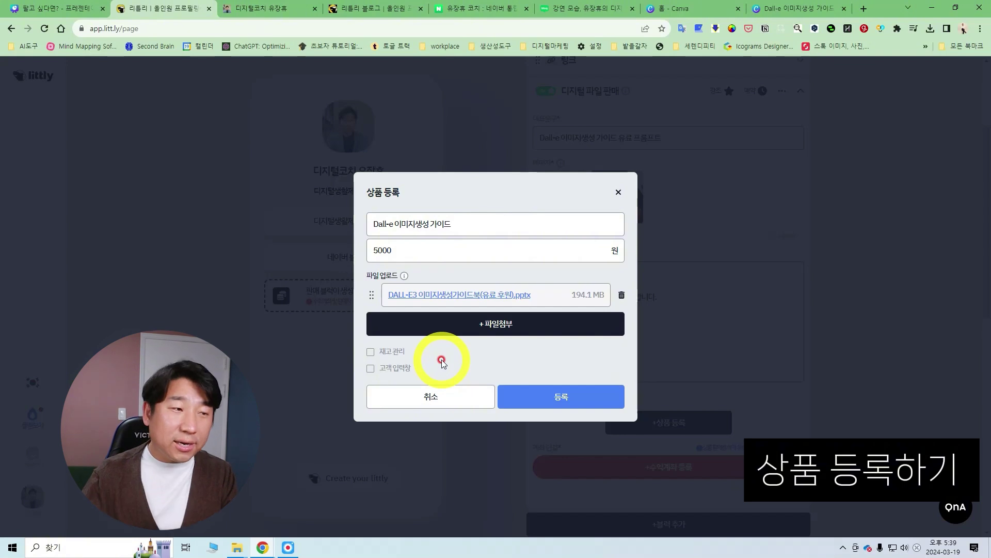
# Step: Check the product's 재고 관리 stock option, switch it off again and register the product
pyautogui.click(379, 353)
pyautogui.click(427, 366)
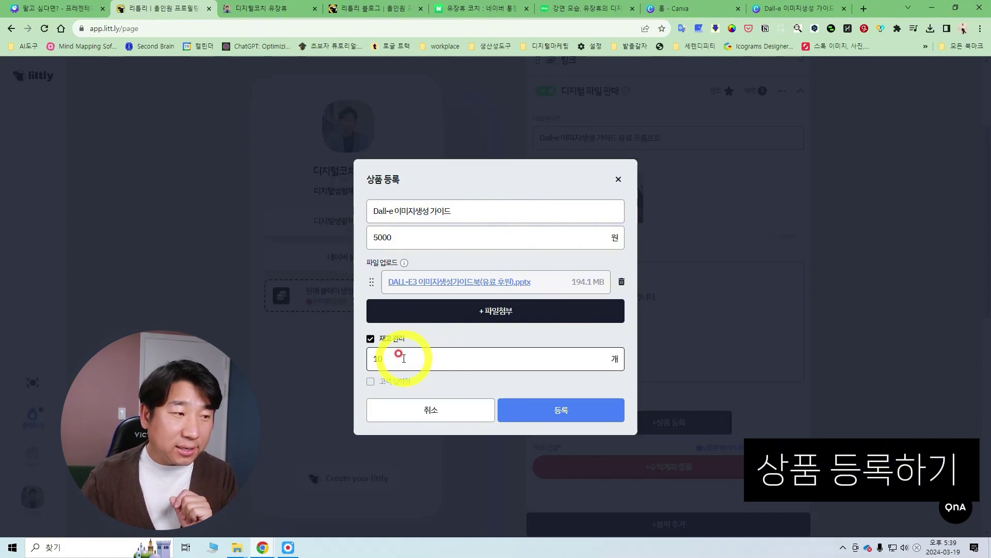
pyautogui.click(370, 338)
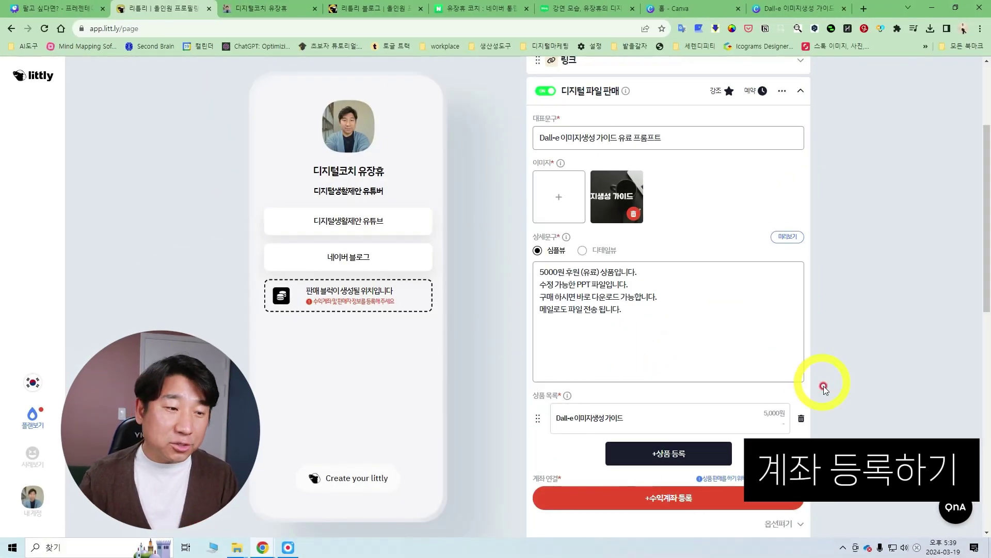
# Step: Register a 개인계좌 payout account at SC제일은행 with the holder's details and age consent, verify the account number and complete the first stage
pyautogui.scroll(-1, 811, 413)
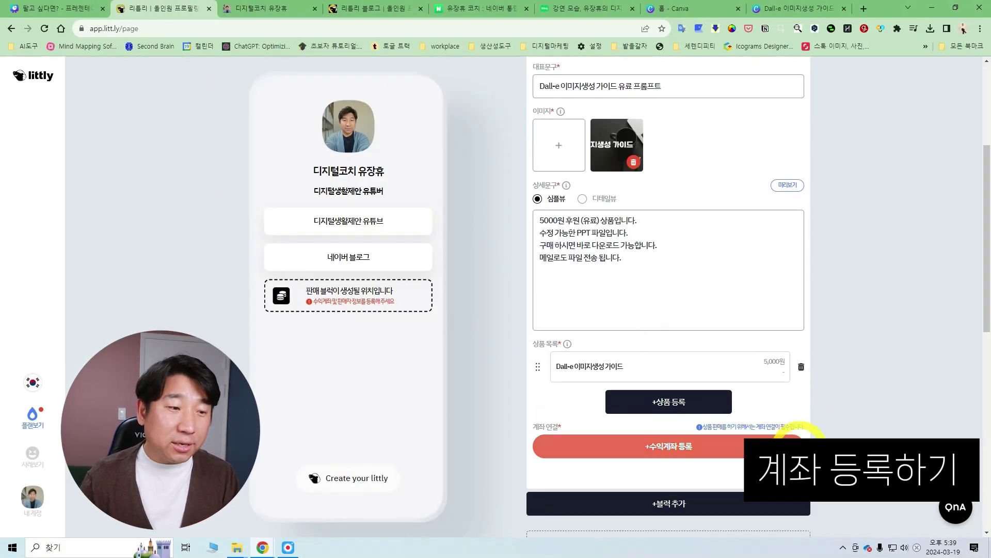
pyautogui.click(673, 453)
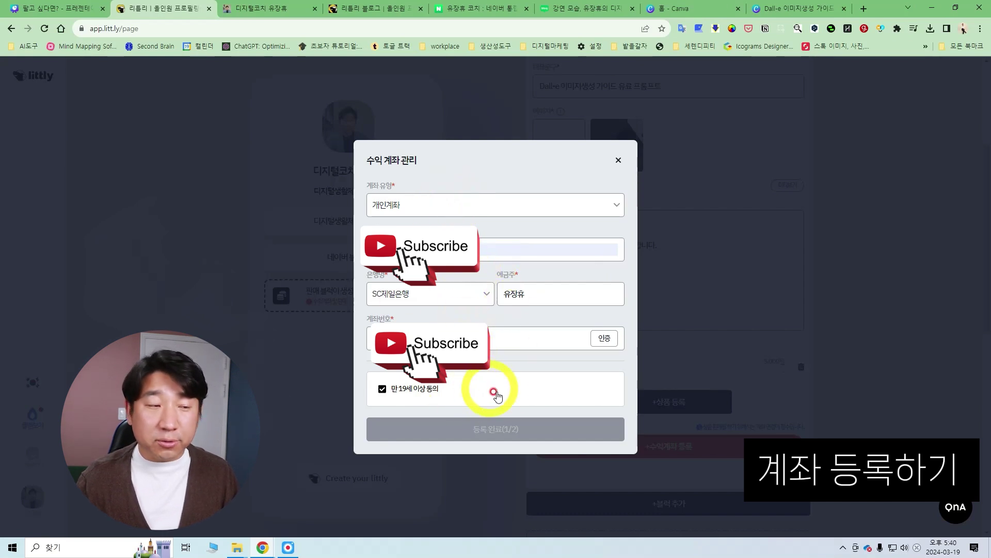
pyautogui.click(619, 340)
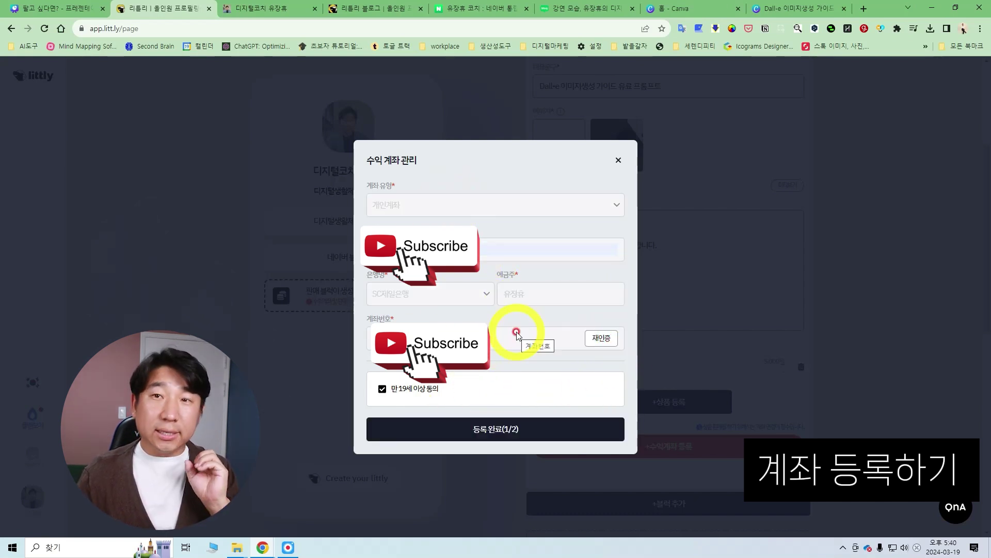
pyautogui.click(493, 430)
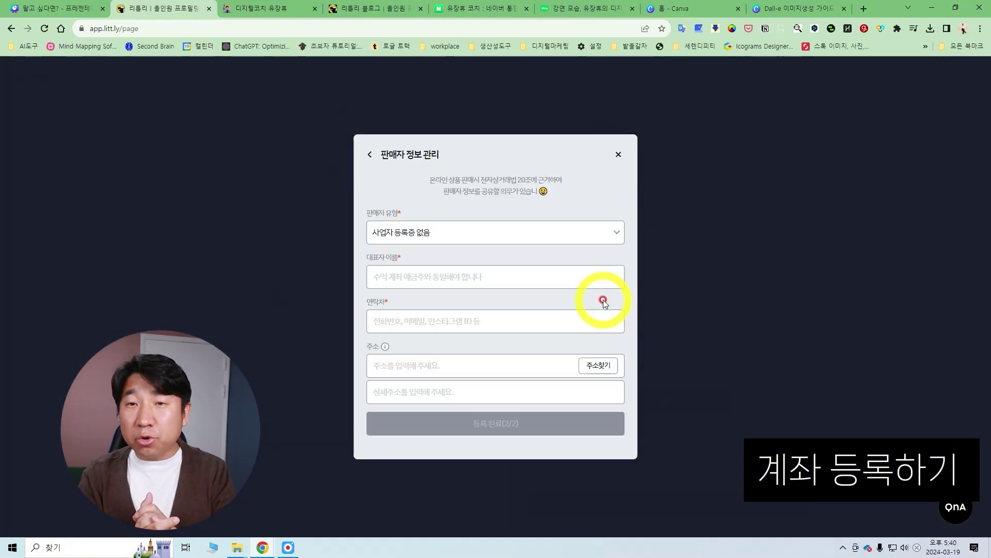
# Step: Set the seller type to 사업자 등록증 없음, fill in the representative's name and contact, and complete the seller registration
pyautogui.click(470, 235)
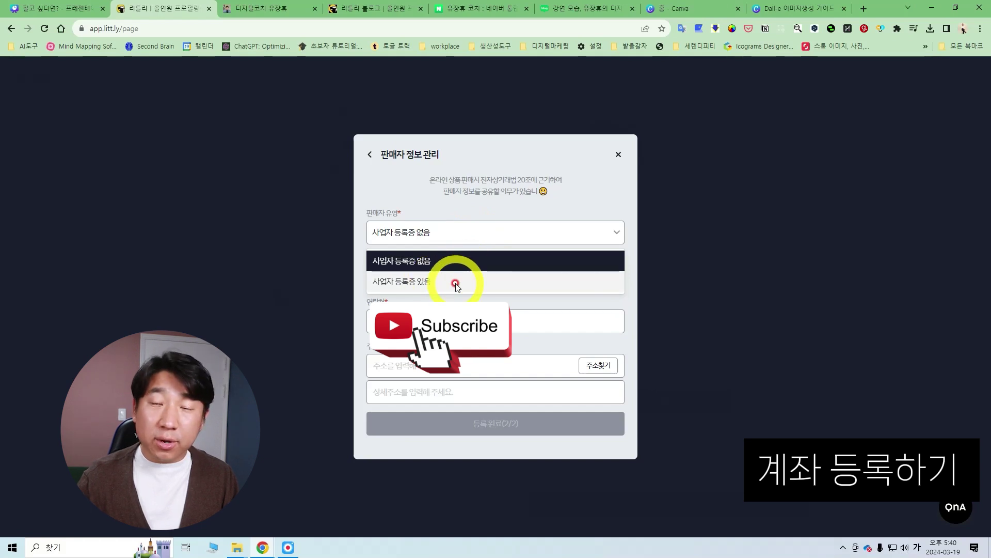
pyautogui.click(454, 264)
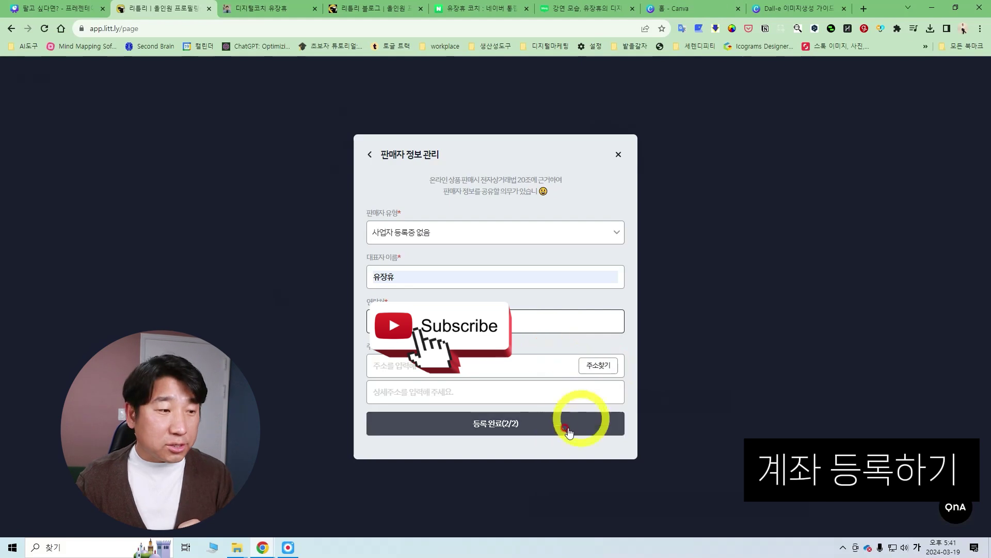
pyautogui.click(490, 431)
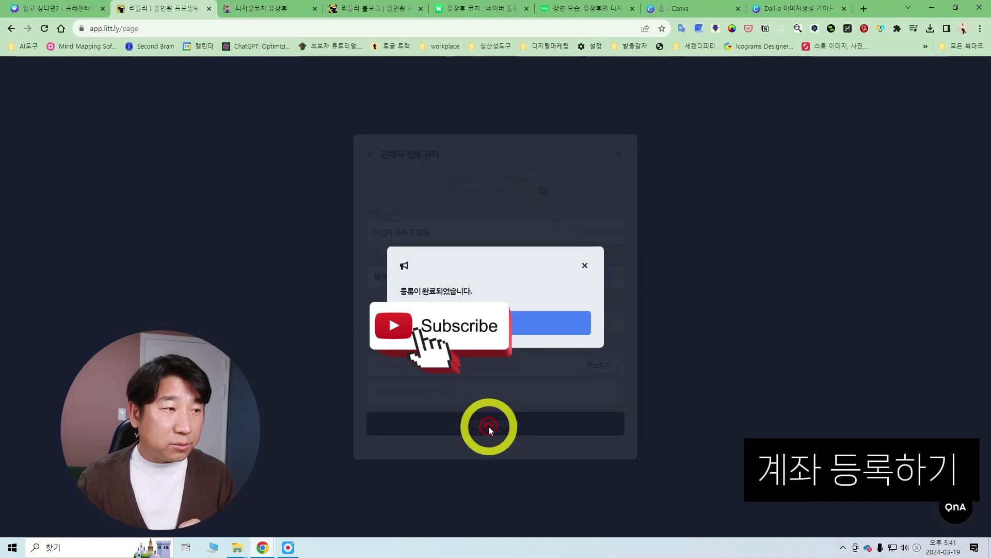
pyautogui.click(524, 328)
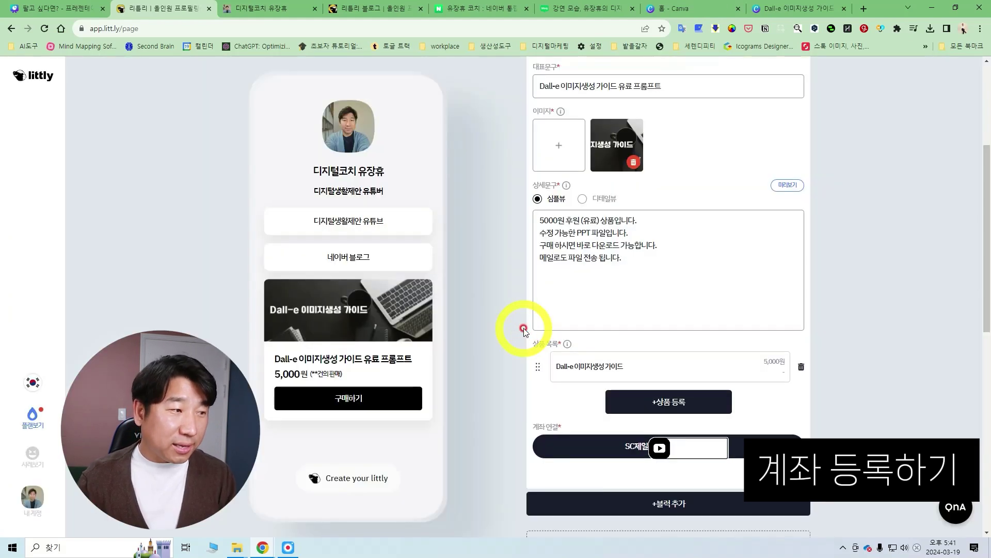
# Step: Add a 후원 (donation) block below the digital file sale block
pyautogui.scroll(4, 775, 337)
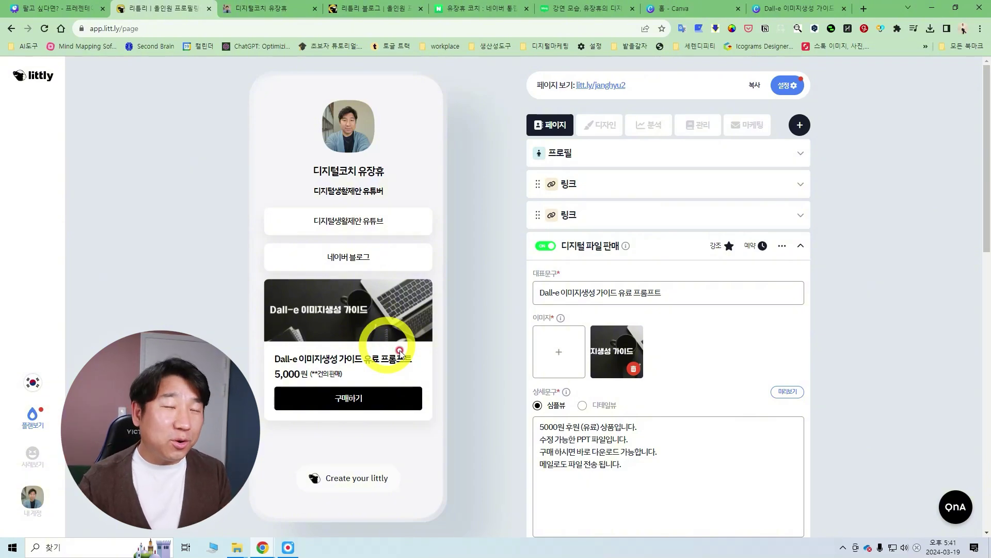
pyautogui.scroll(-4, 730, 317)
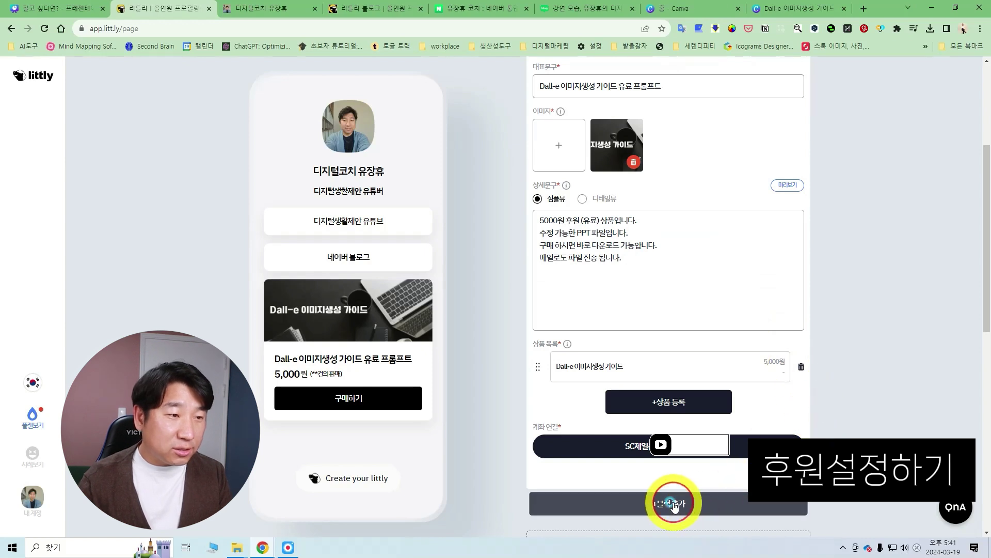
pyautogui.click(671, 503)
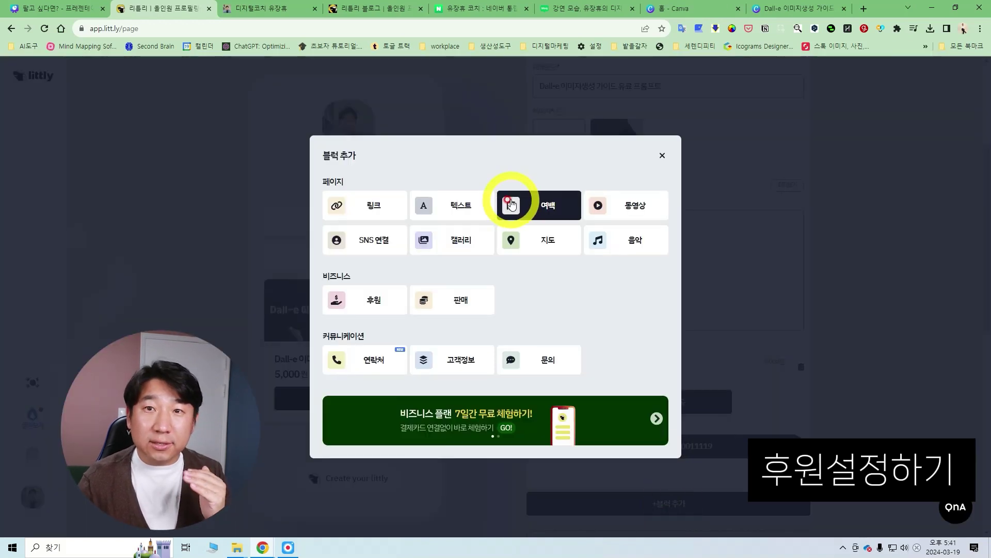
pyautogui.click(377, 300)
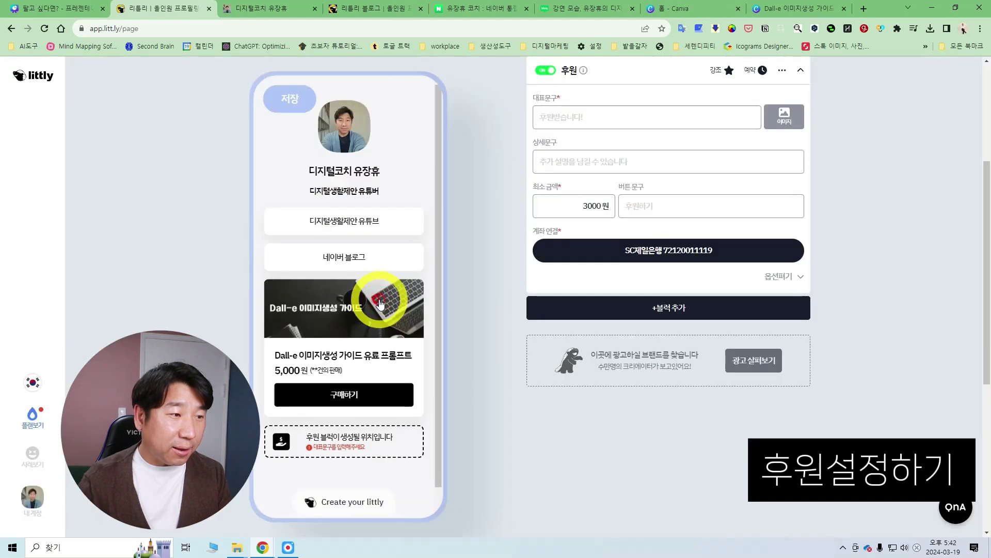
# Step: Enter "후원 받습니다." as the donation block's heading and set its minimum amount to 1000원
pyautogui.click(581, 219)
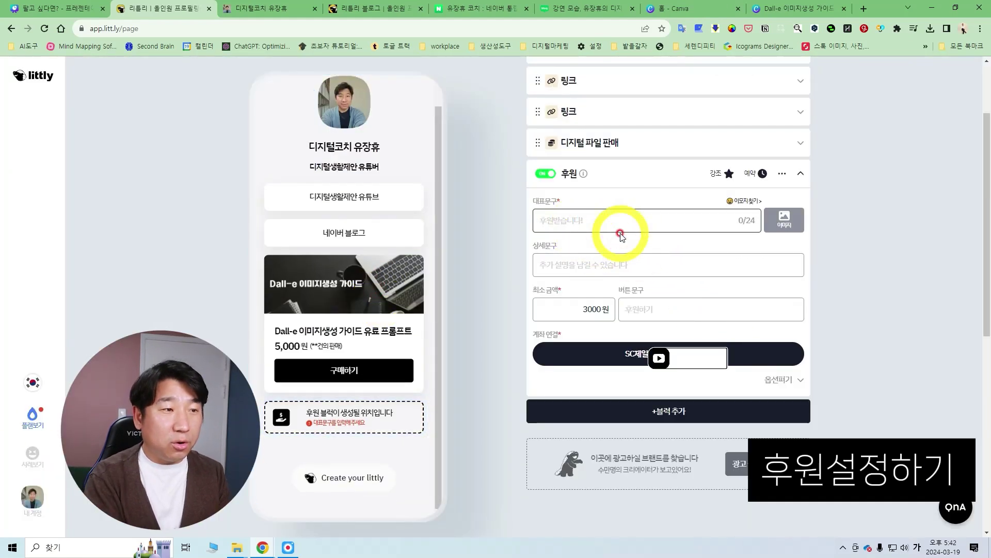
pyautogui.write('홍원바')
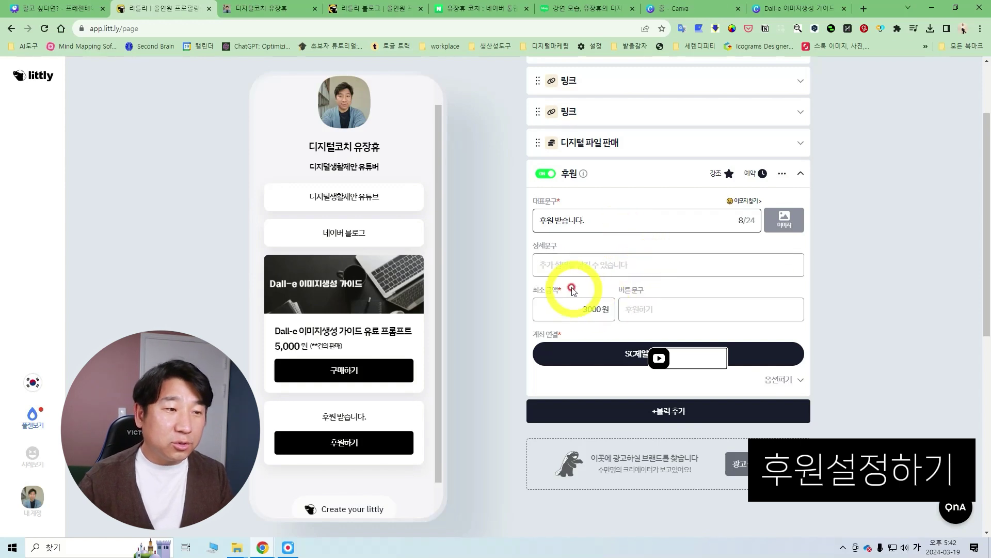
pyautogui.click(612, 315)
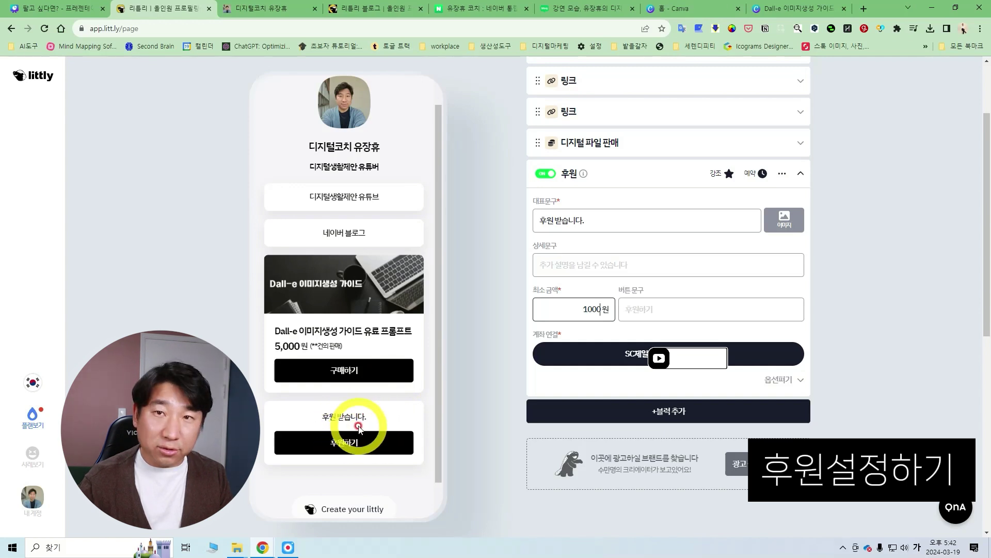
# Step: Copy the Littly page's public link and open the published page in an incognito window
pyautogui.scroll(3, 354, 421)
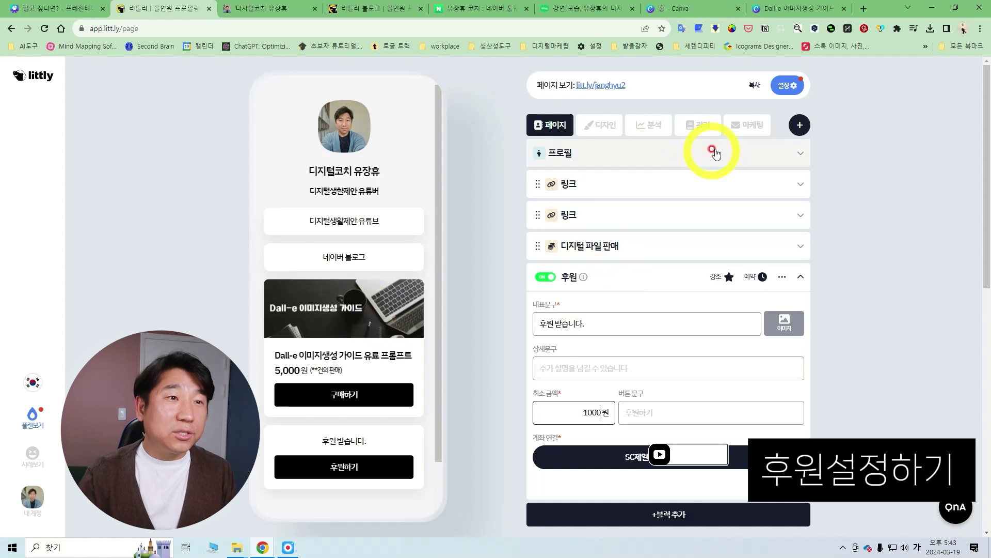
pyautogui.click(752, 85)
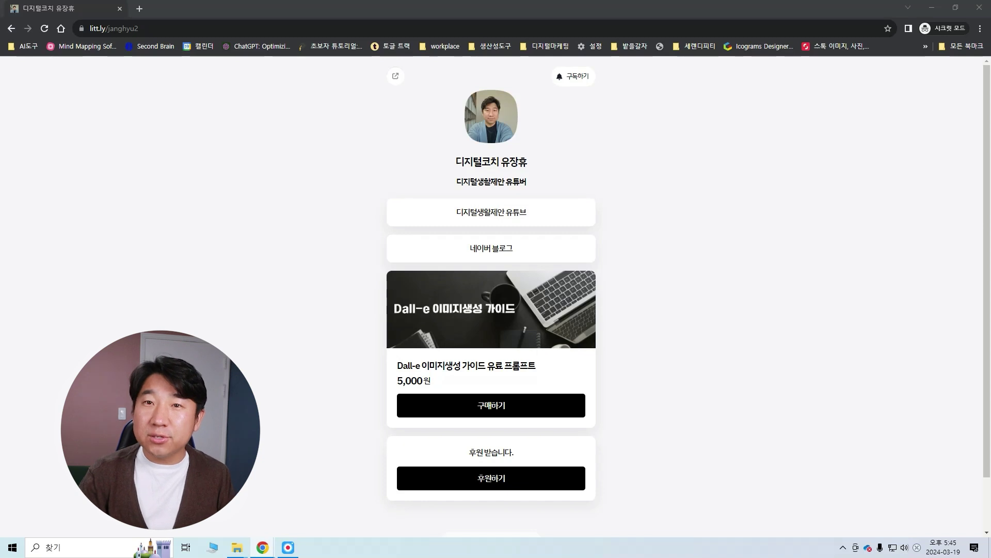
# Step: Examine the more developed Littly example page with its banner links, donation block and contact buttons
pyautogui.click(765, 229)
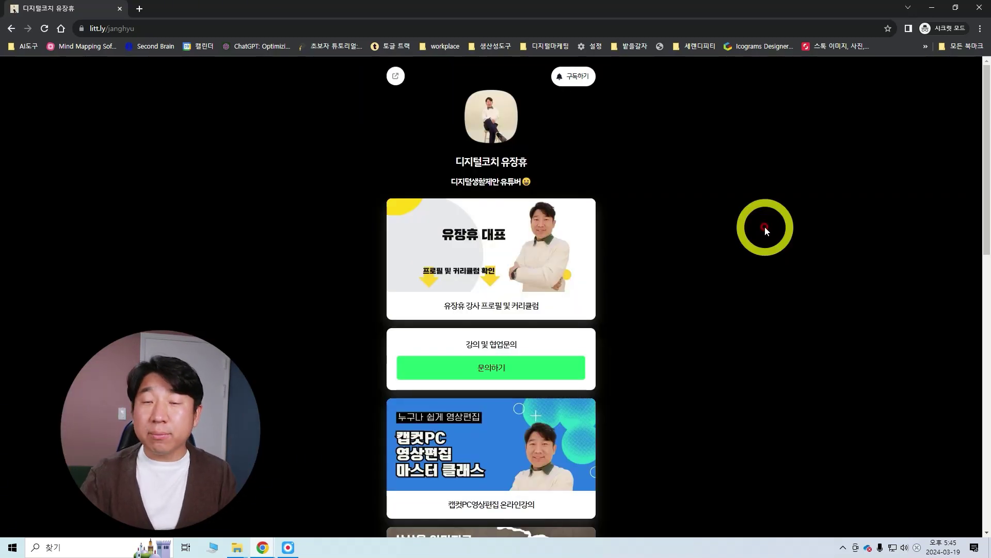
pyautogui.scroll(-13, 583, 227)
pyautogui.scroll(-1, 586, 289)
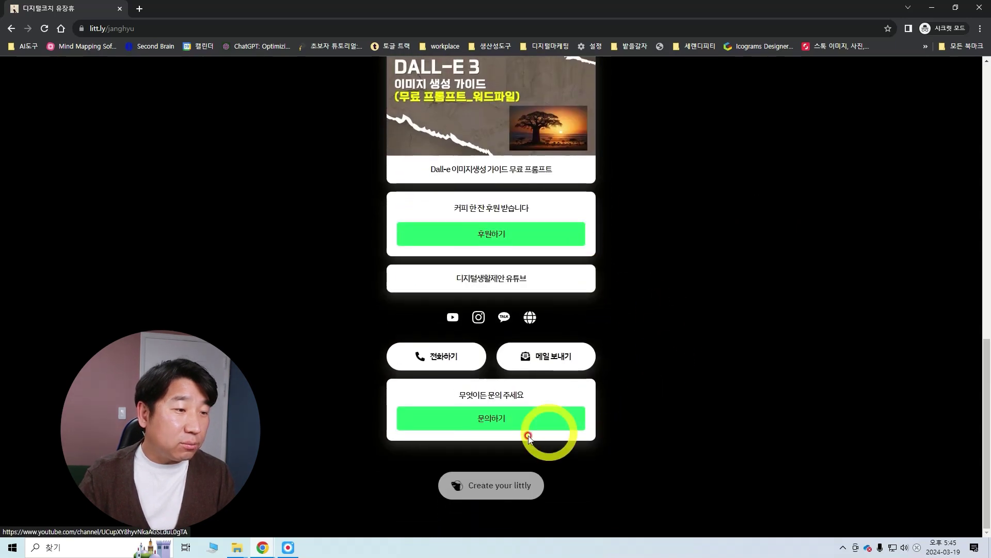